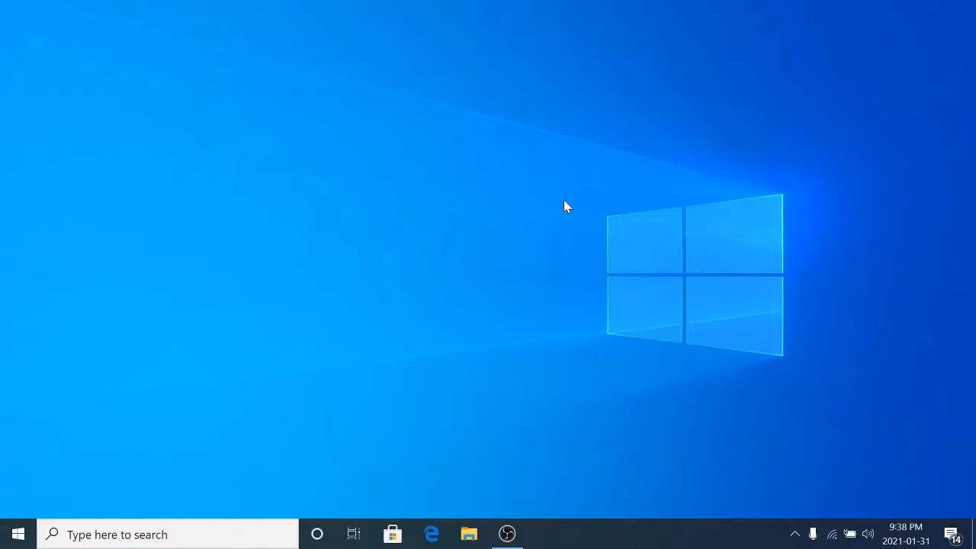
Open Google Chrome and search Google for "download eclipse".
click(183, 535)
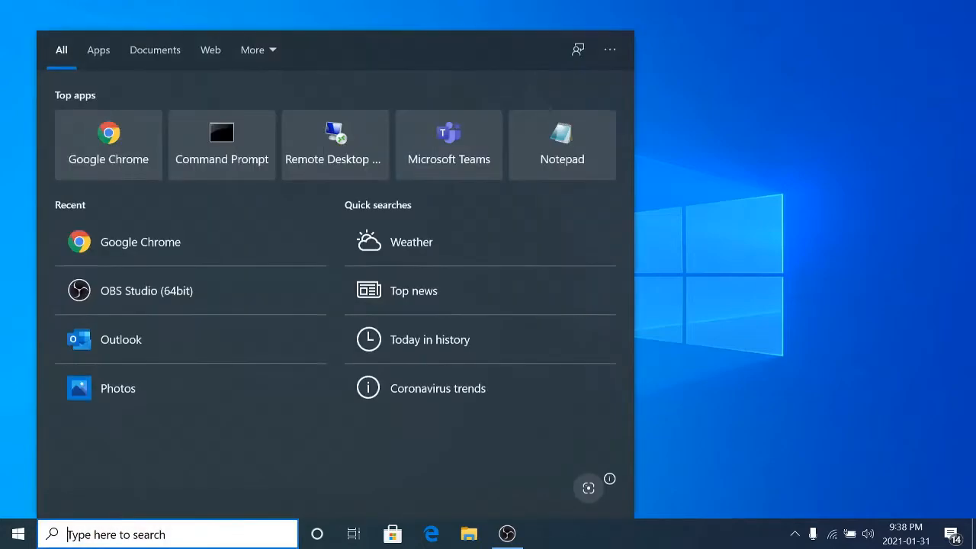
text(chrom)
key(Return)
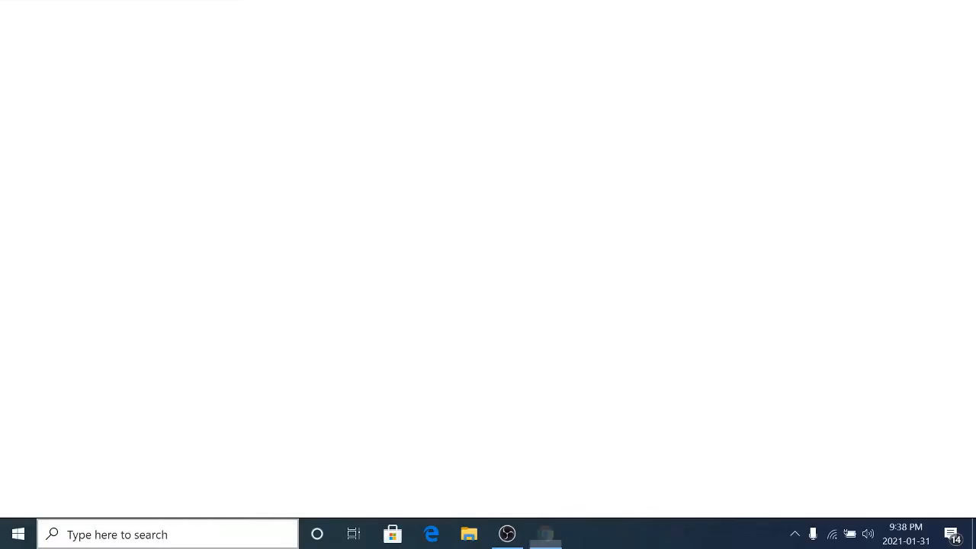
click(206, 13)
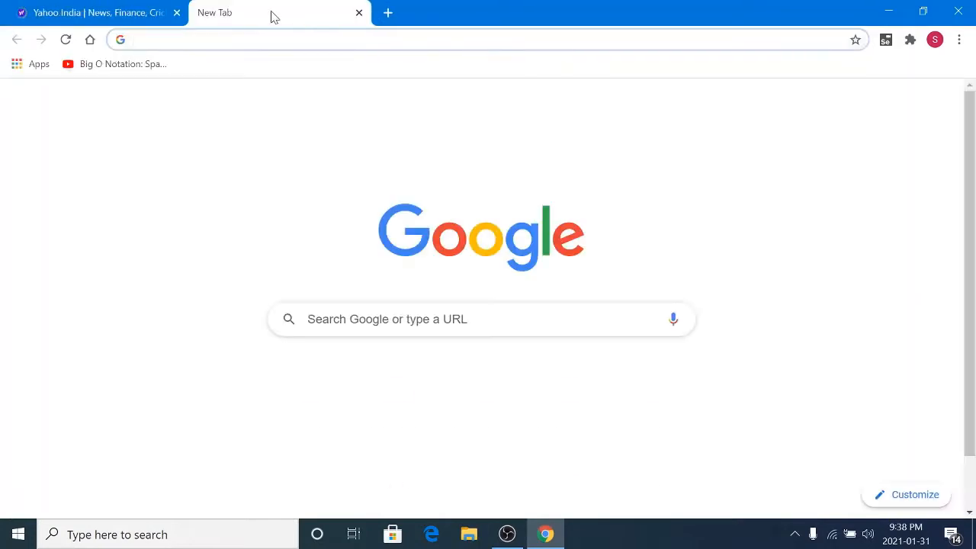
text(downlo)
key(Return)
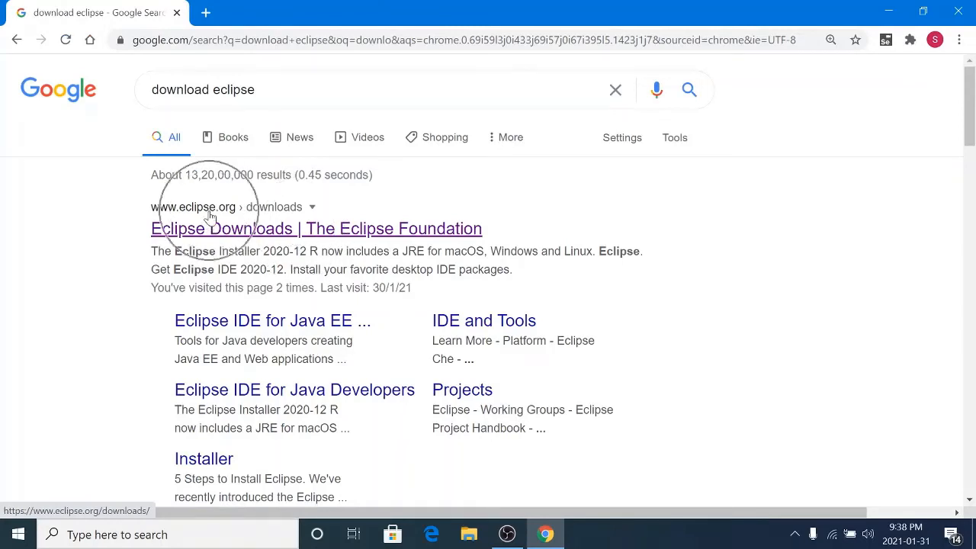
Download the Eclipse IDE 2020-12 x86_64 installer, eclipse-inst-jre-win64.exe, from the official eclipse.org downloads page.
click(255, 229)
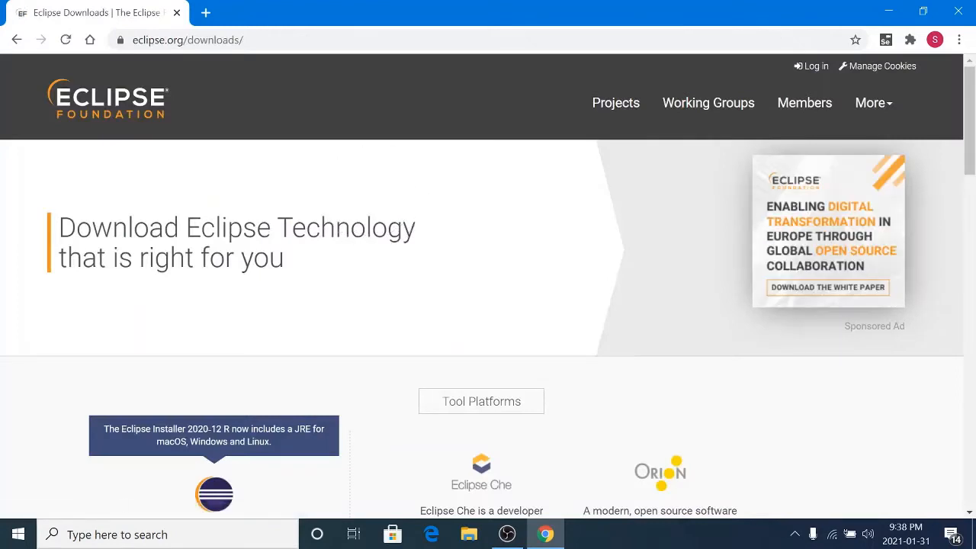
scroll(376, 201, down, 4)
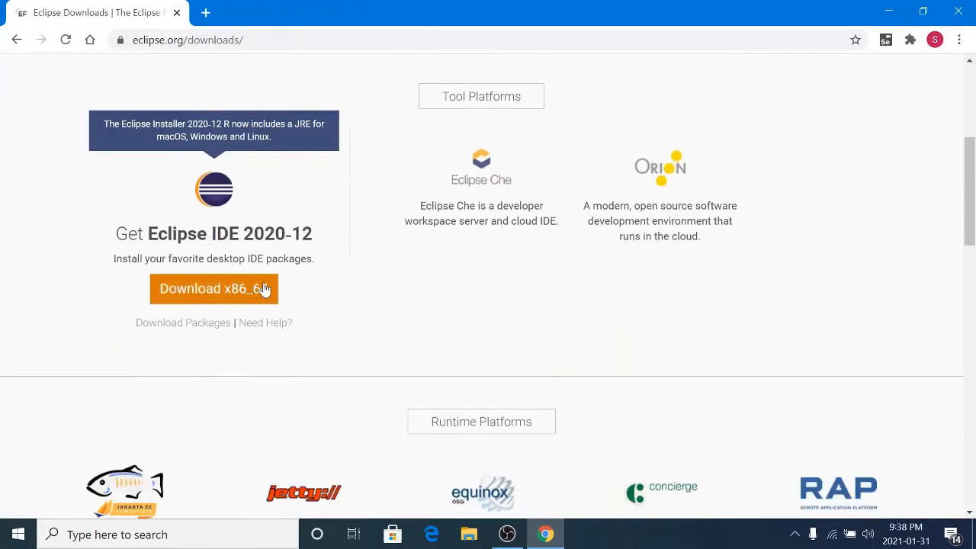
click(231, 298)
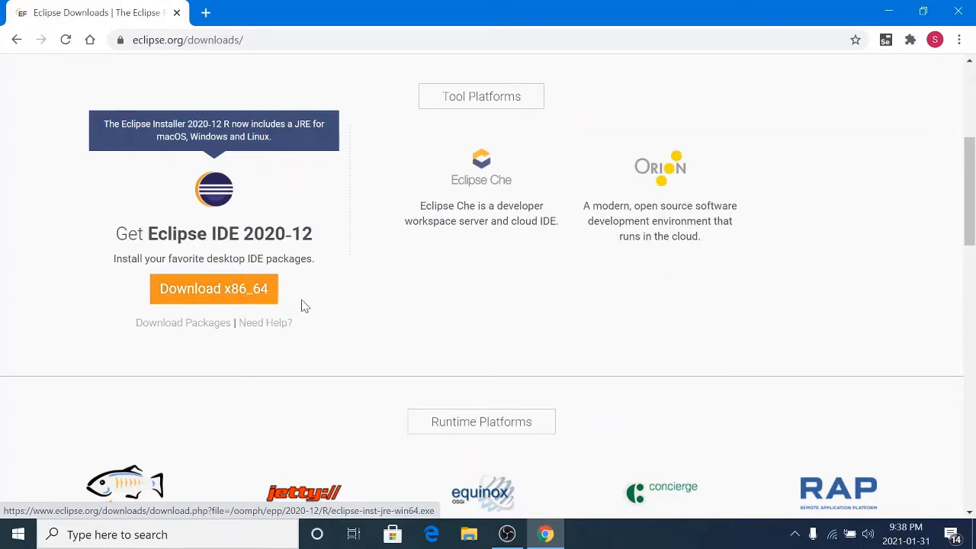
click(242, 296)
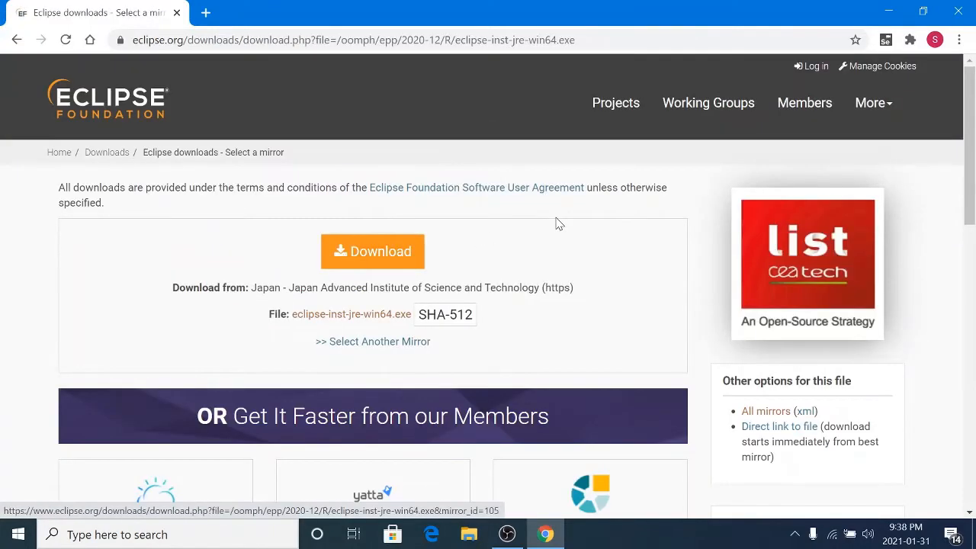
click(376, 251)
click(387, 254)
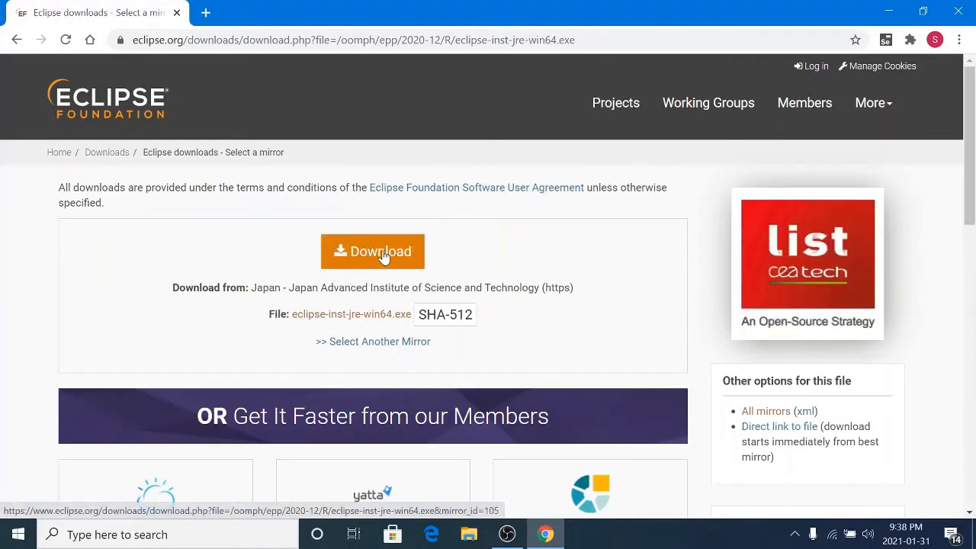
click(385, 254)
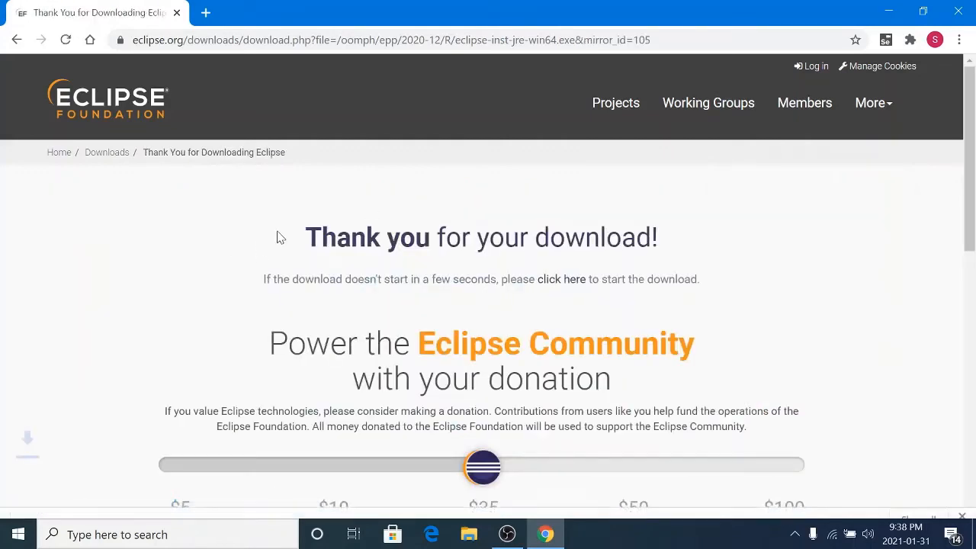
click(121, 503)
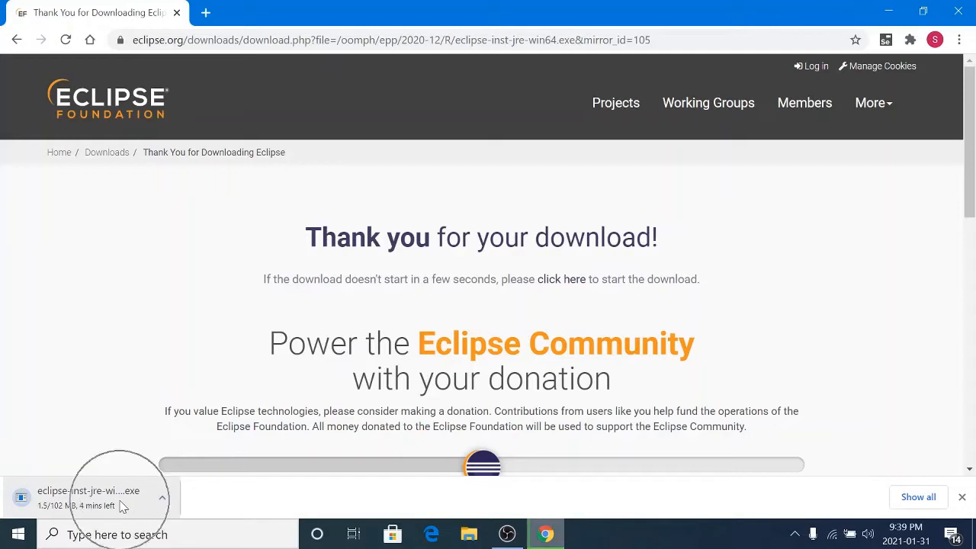
click(121, 506)
Set the donation amount on the download thank-you page to 5 USD without donating.
scroll(686, 234, down, 2)
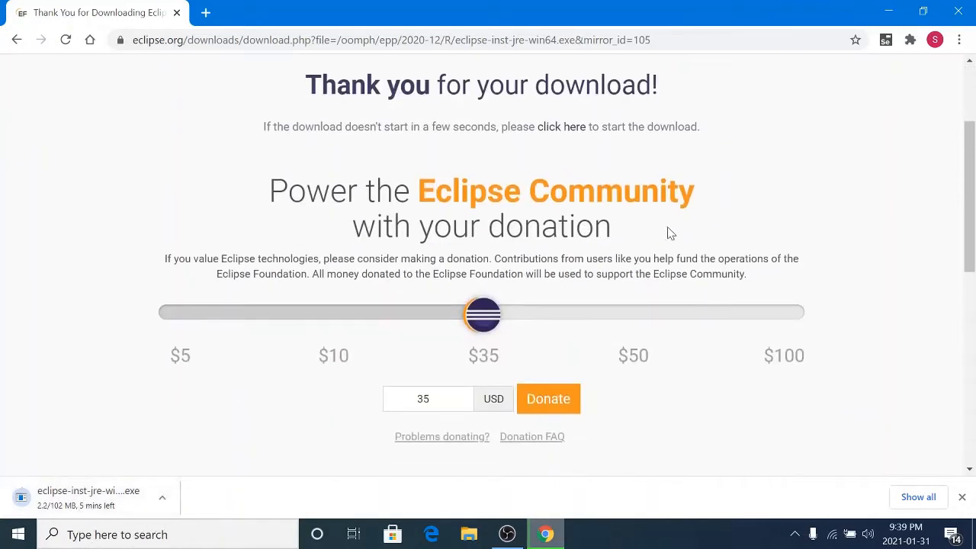
click(502, 369)
click(501, 366)
click(530, 402)
drag(483, 313, 238, 314)
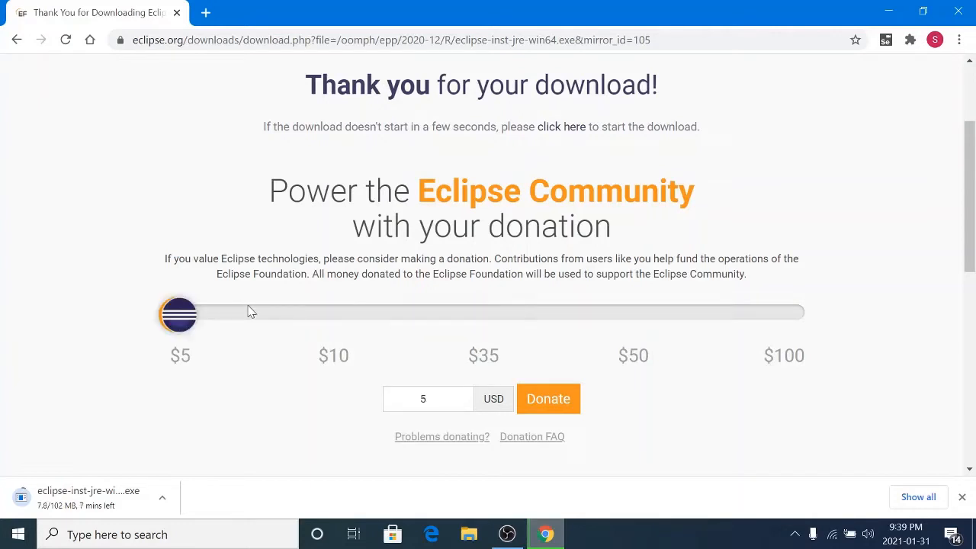
Show the Eclipse installer file being downloaded in its folder.
click(97, 509)
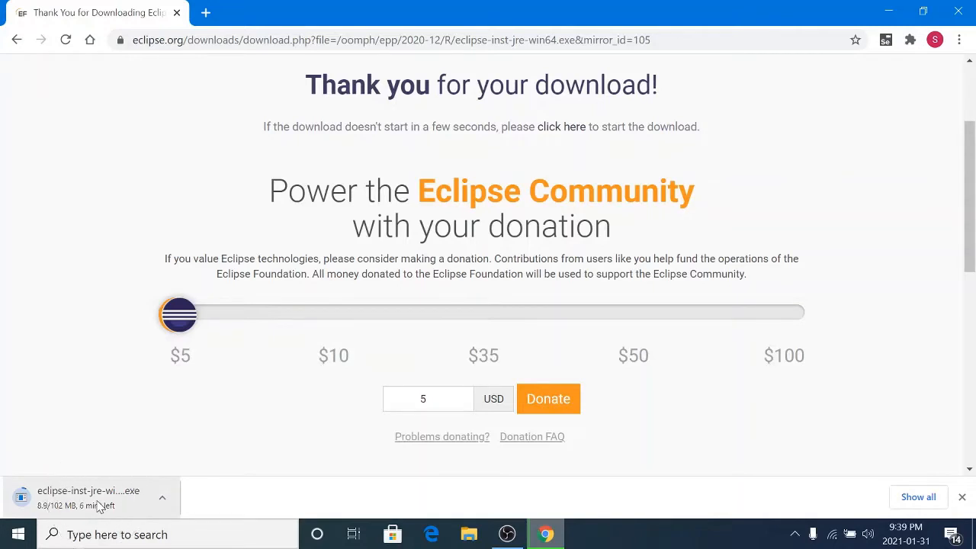
click(99, 506)
key(ctrl)
key(ctrl)
key(ctrl)
right_click(111, 501)
click(141, 455)
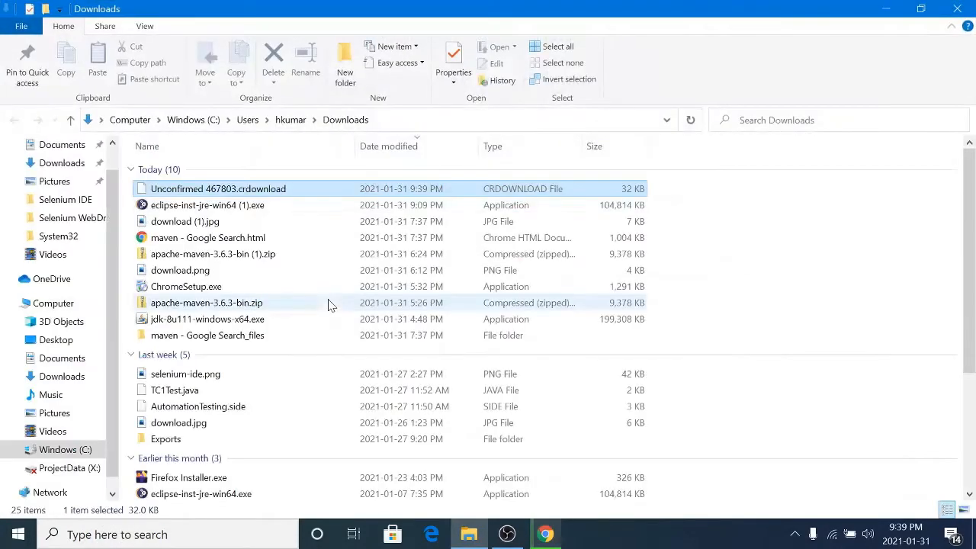
Run eclipse-inst-jre-win64 (1).exe from the Downloads folder and bring up the installer window over the cleared desktop.
click(265, 207)
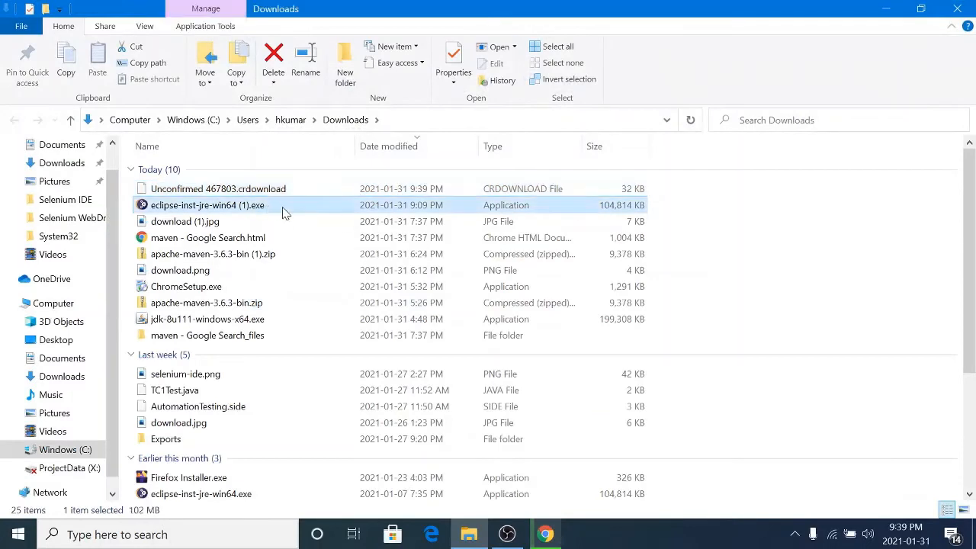
key(ctrl)
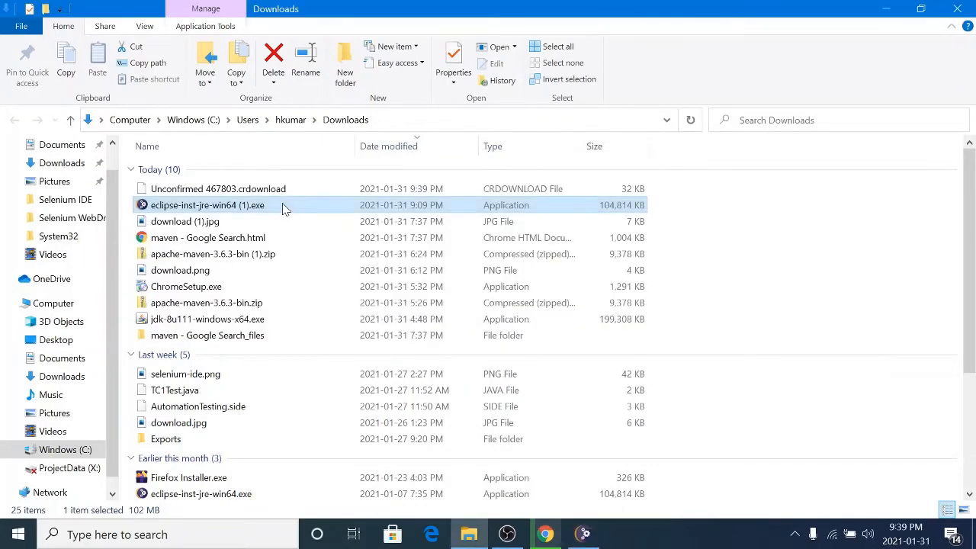
key(super+d)
click(582, 531)
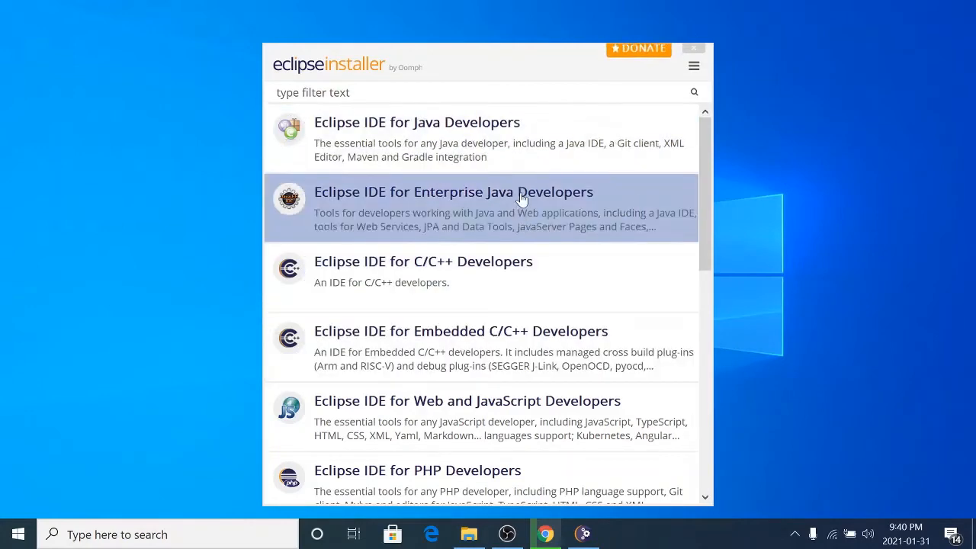
Choose Eclipse IDE for Java Developers and start its installation with the default Java VM, folder and shortcut settings.
click(492, 149)
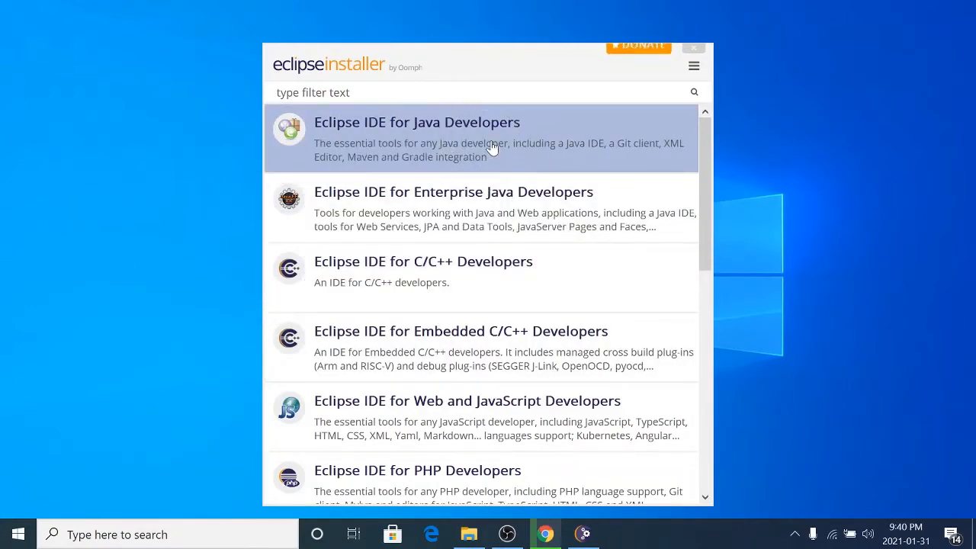
click(453, 144)
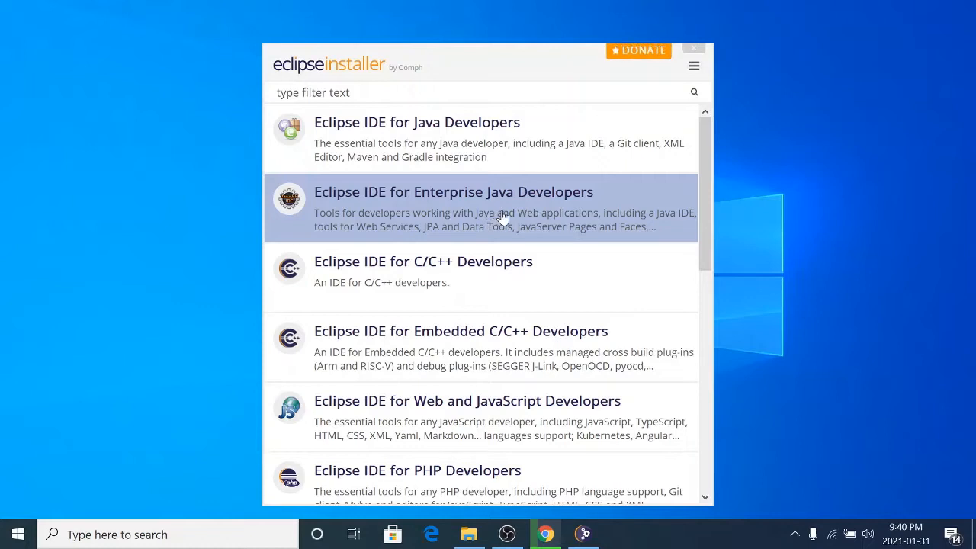
click(503, 217)
click(503, 217)
click(503, 215)
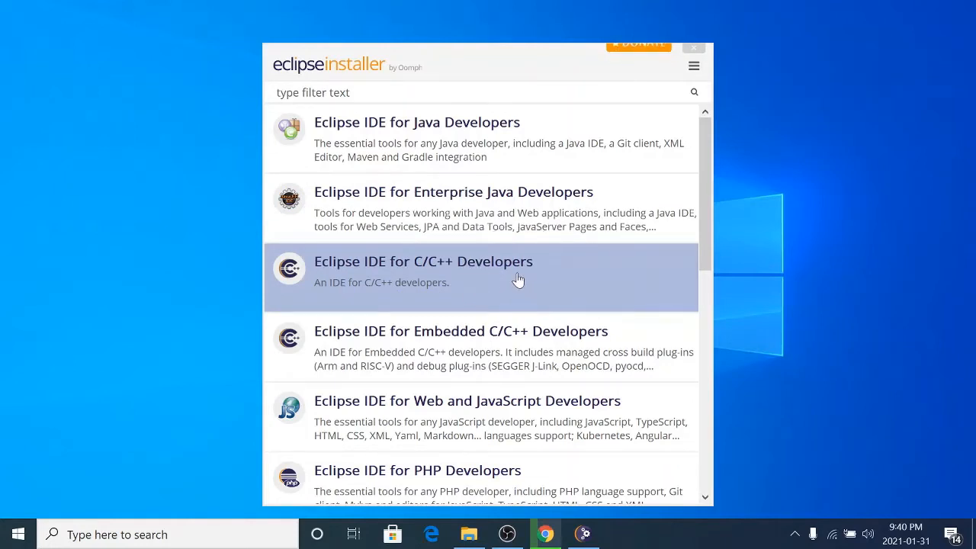
click(530, 146)
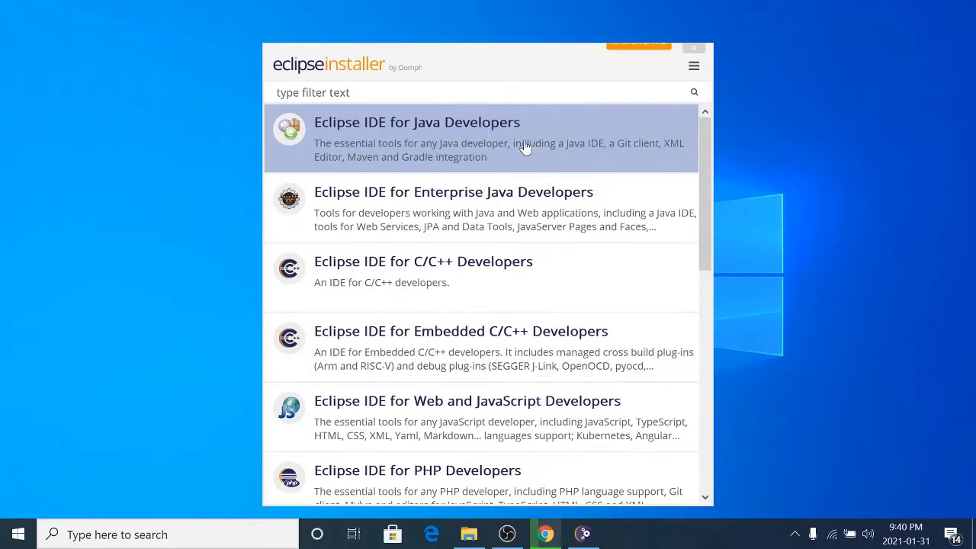
click(521, 146)
click(508, 142)
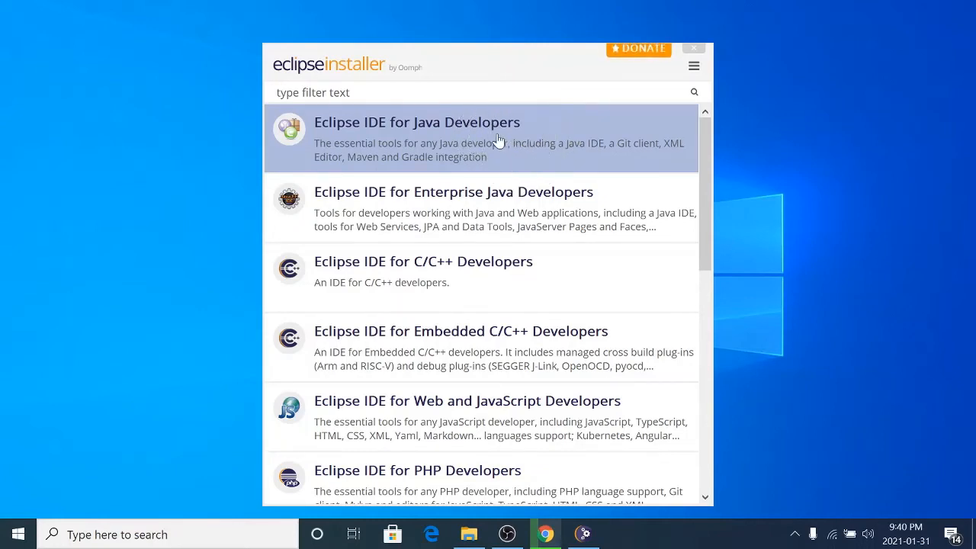
click(507, 325)
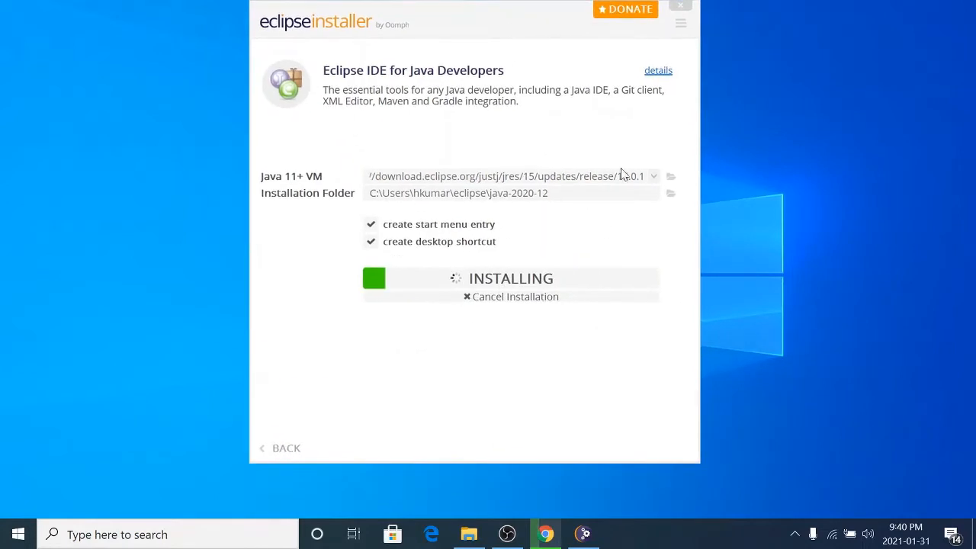
Accept the Eclipse Foundation Software User Agreement so the installation can continue.
right_click(780, 146)
click(797, 192)
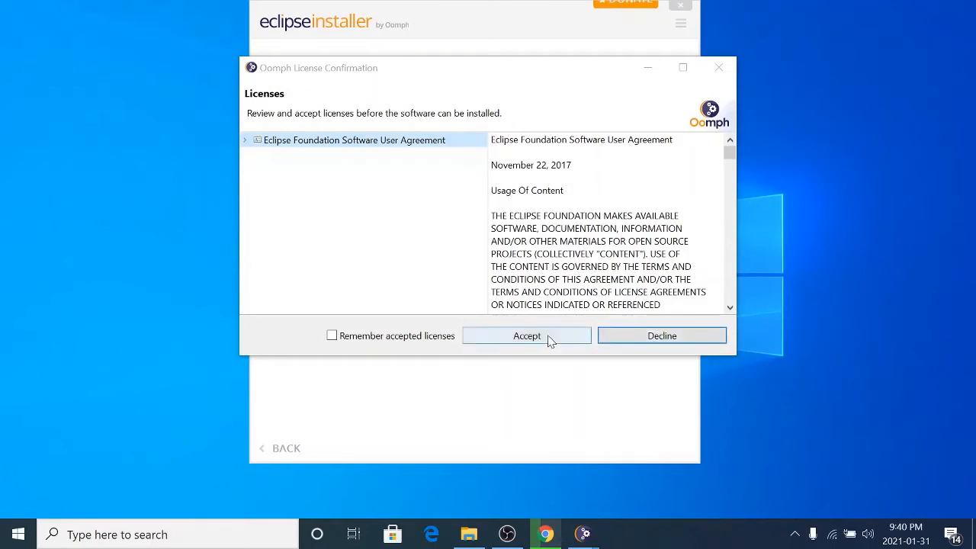
click(528, 338)
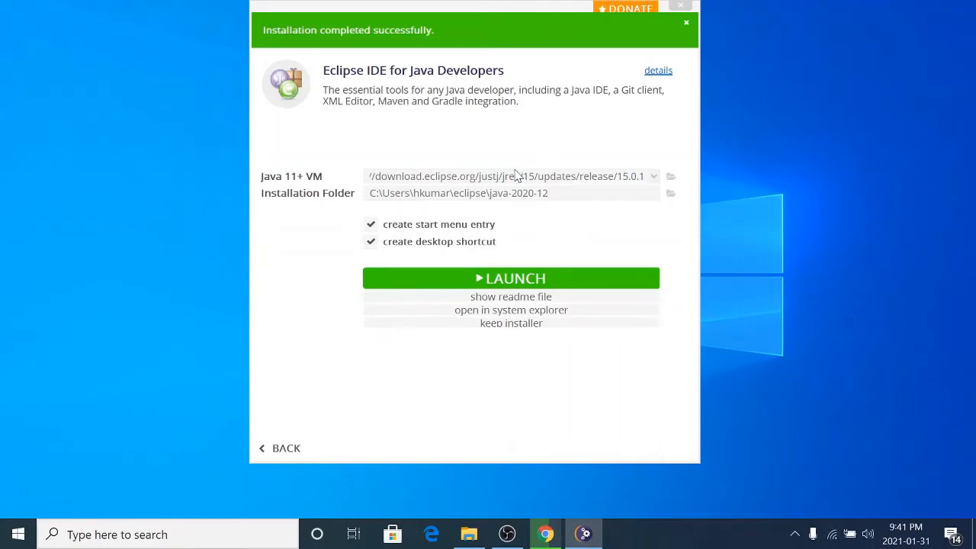
Launch the installed Eclipse IDE using the default eclipse-workspace directory as the workspace.
click(476, 278)
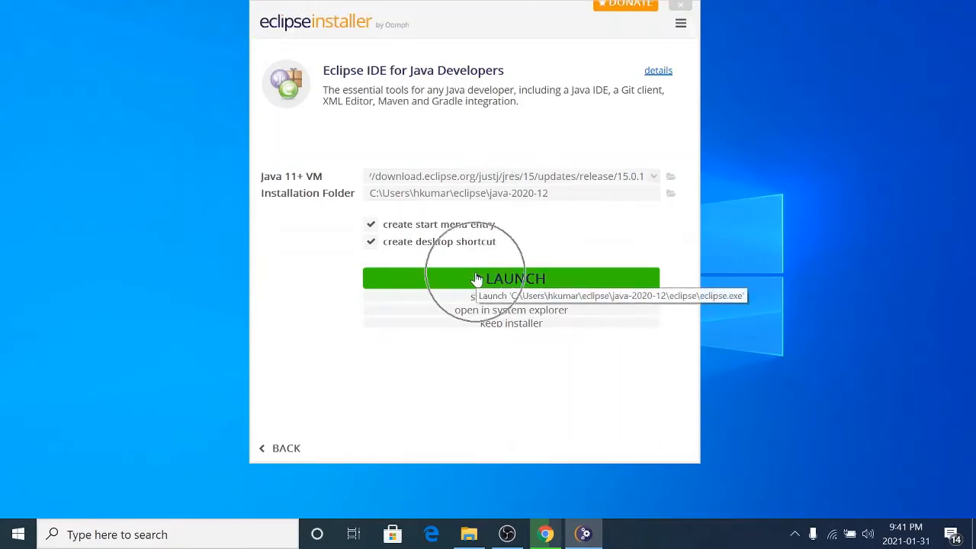
click(455, 289)
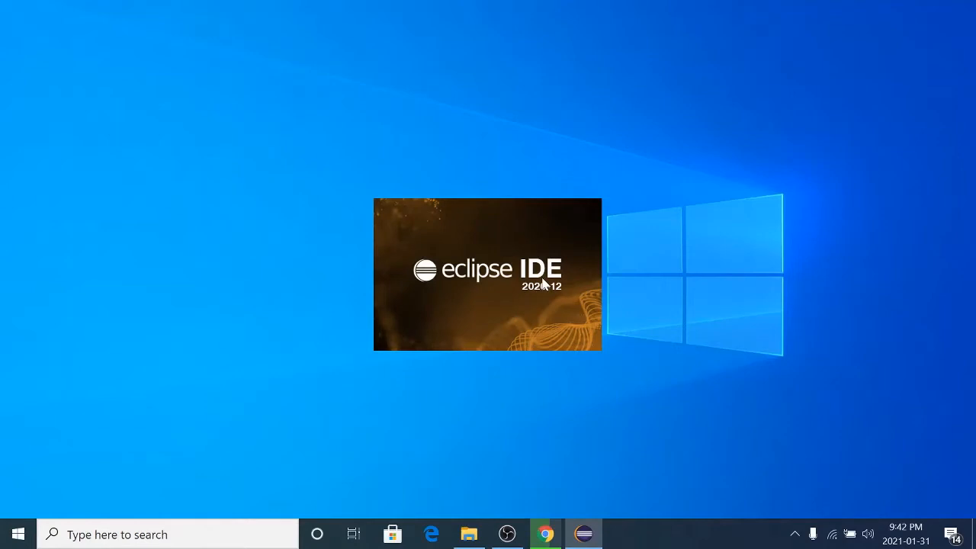
key(ctrl)
key(ctrl)
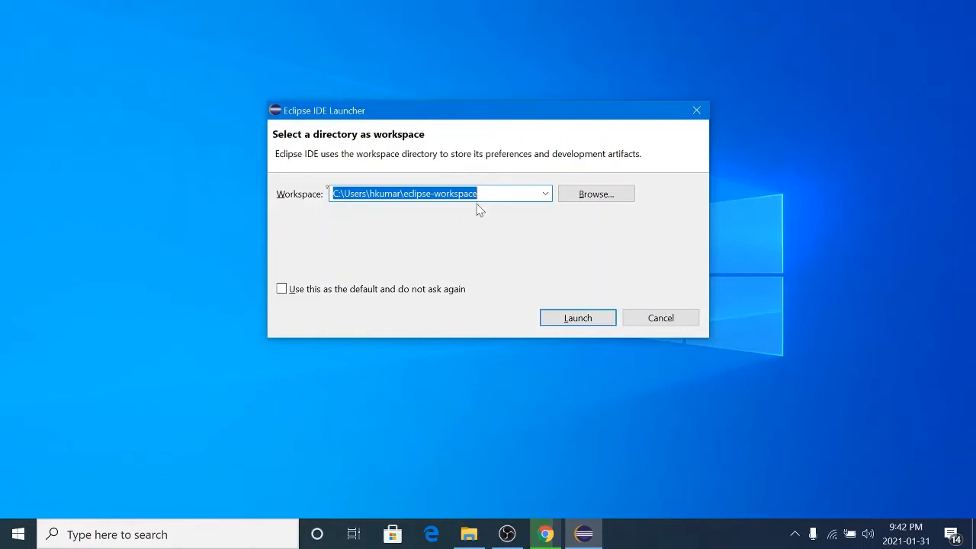
click(576, 324)
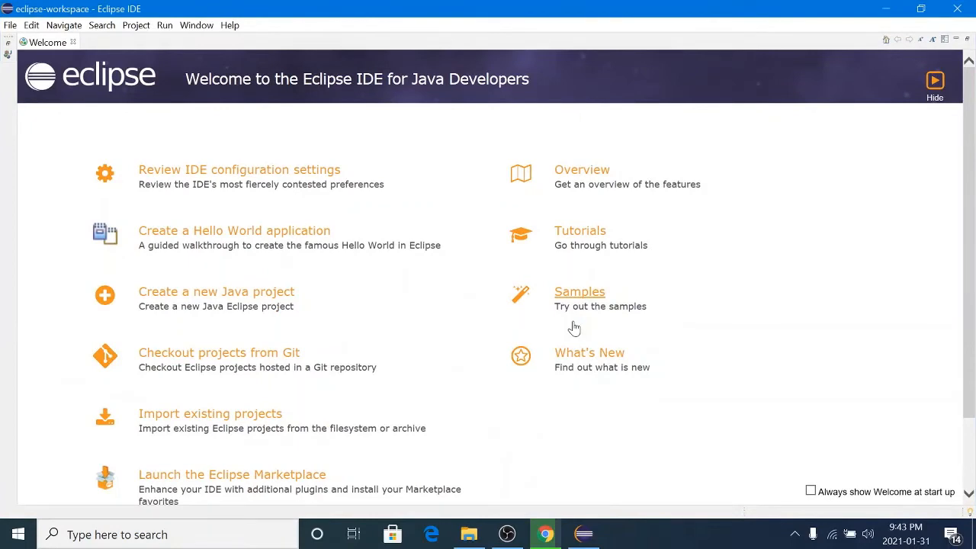
Close the Welcome page and start a new Java project named DemoProject in the default location.
click(72, 42)
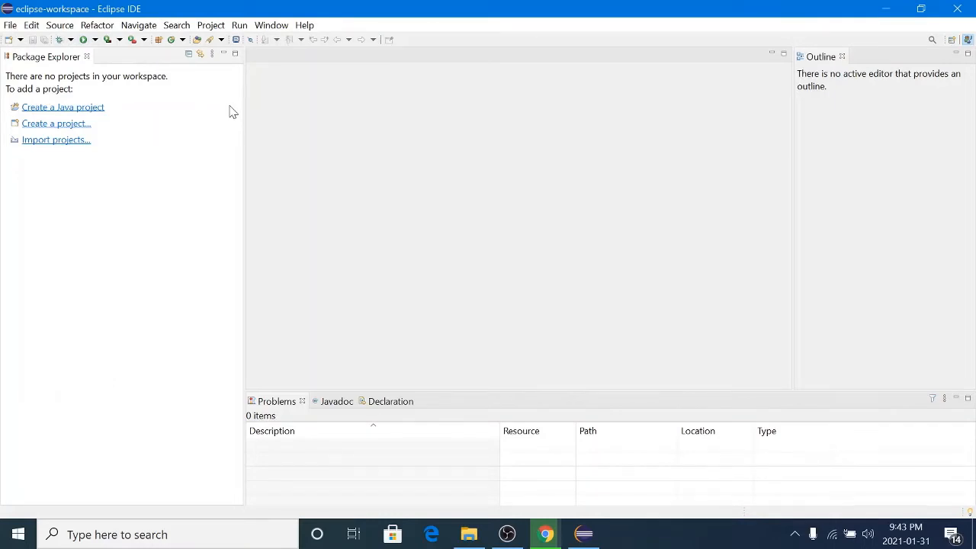
click(10, 25)
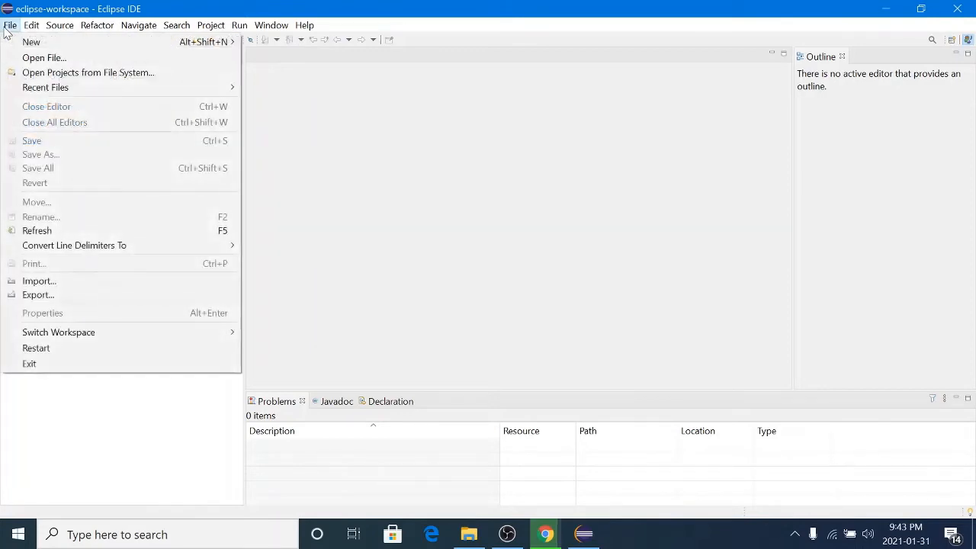
mouse_move(22, 44)
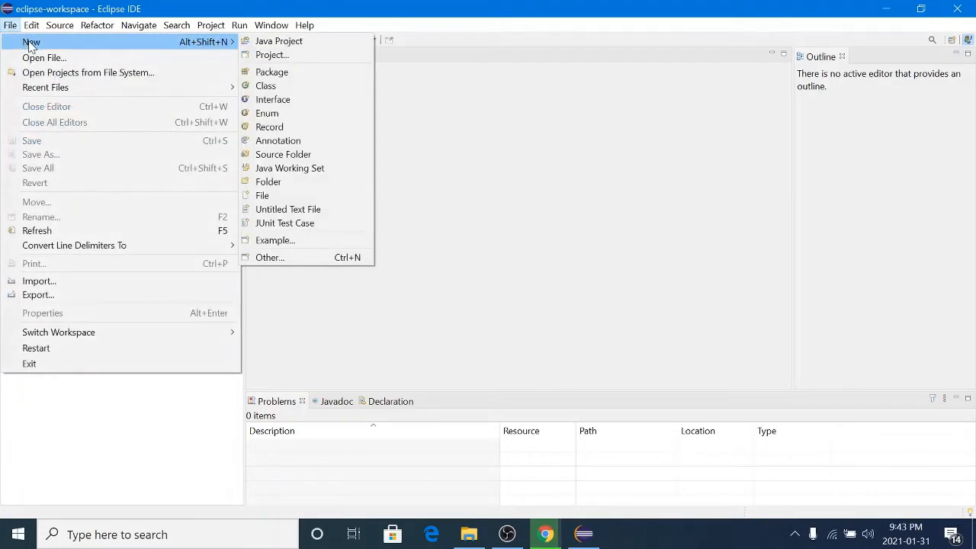
click(176, 43)
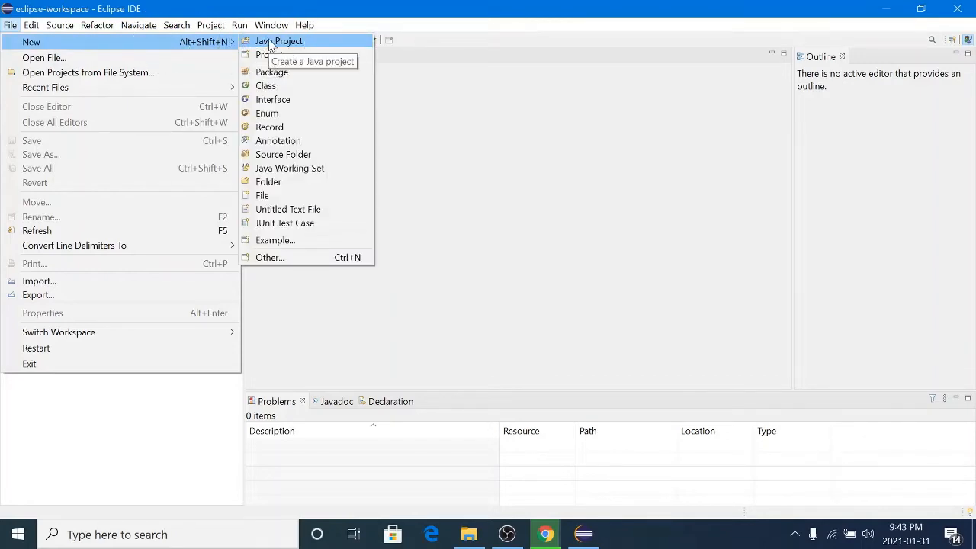
click(268, 47)
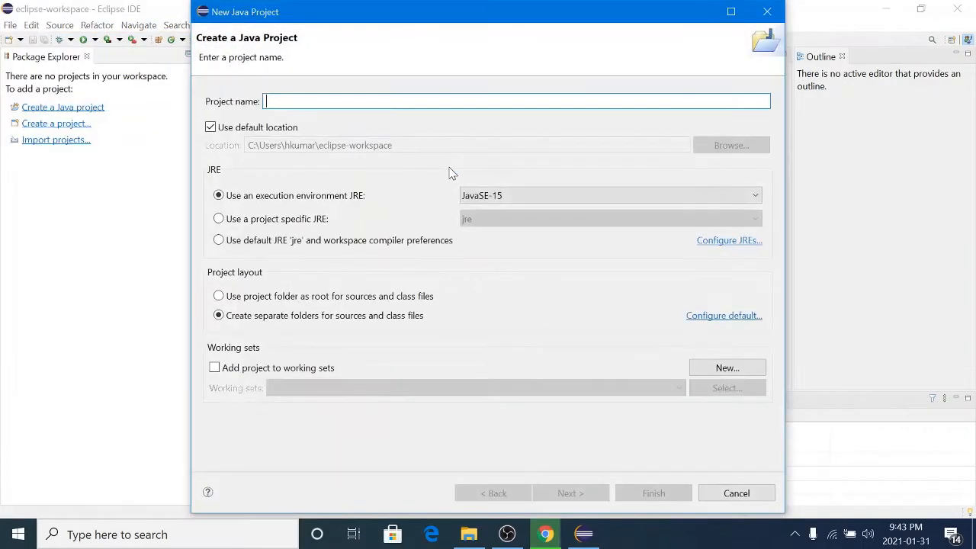
click(301, 101)
text(Dem)
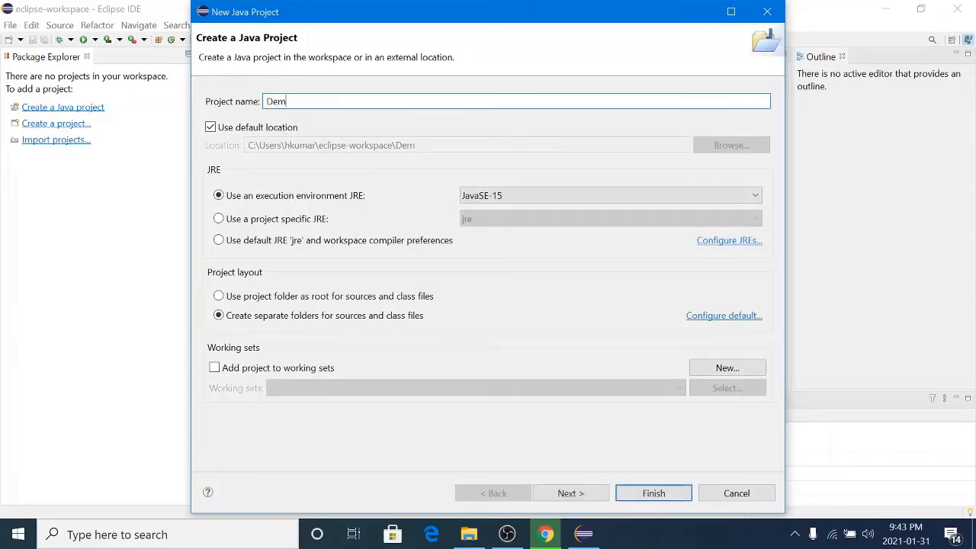
text(oProject)
key(ctrl)
key(ctrl)
key(ctrl)
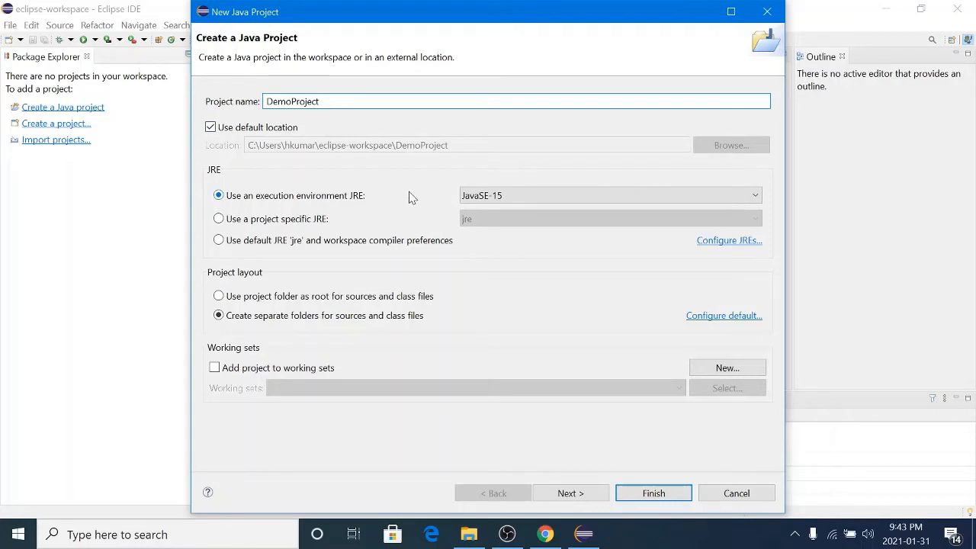
Set the project's execution environment JRE to JavaSE-1.8 and create the project.
key(ctrl)
key(ctrl)
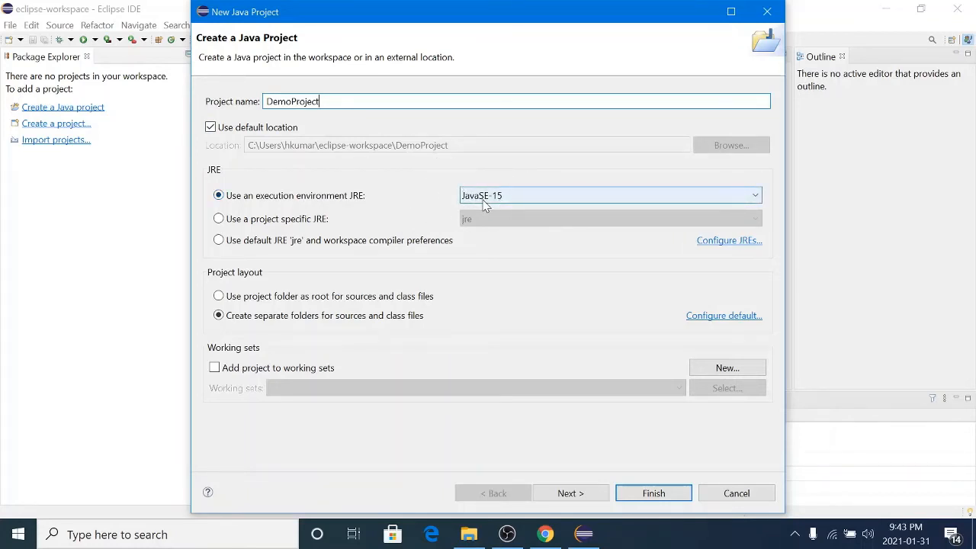
key(ctrl)
key(ctrl)
click(497, 200)
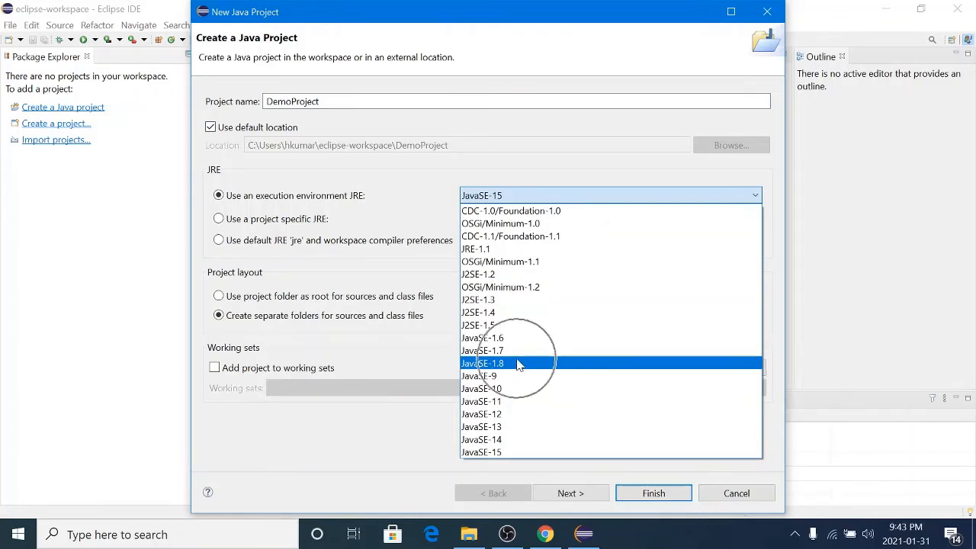
click(517, 364)
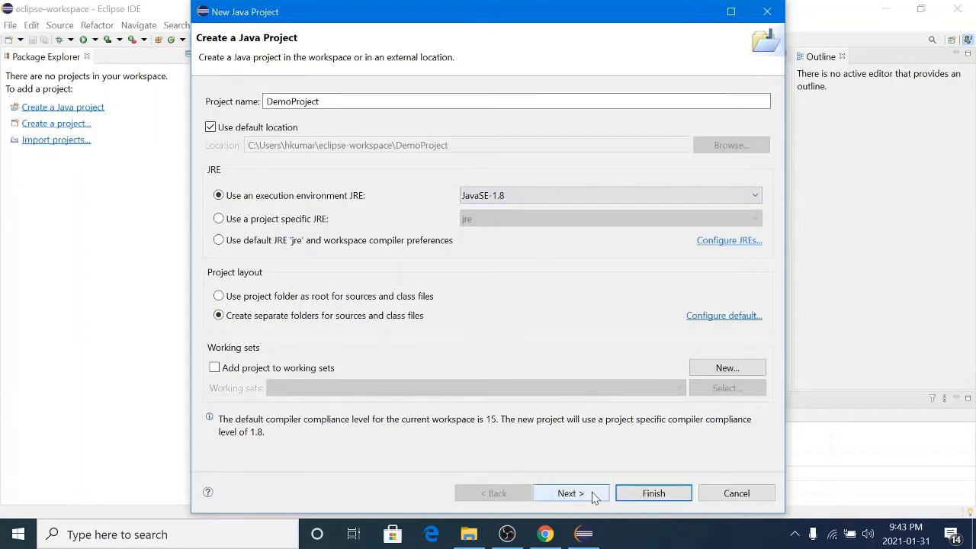
click(631, 497)
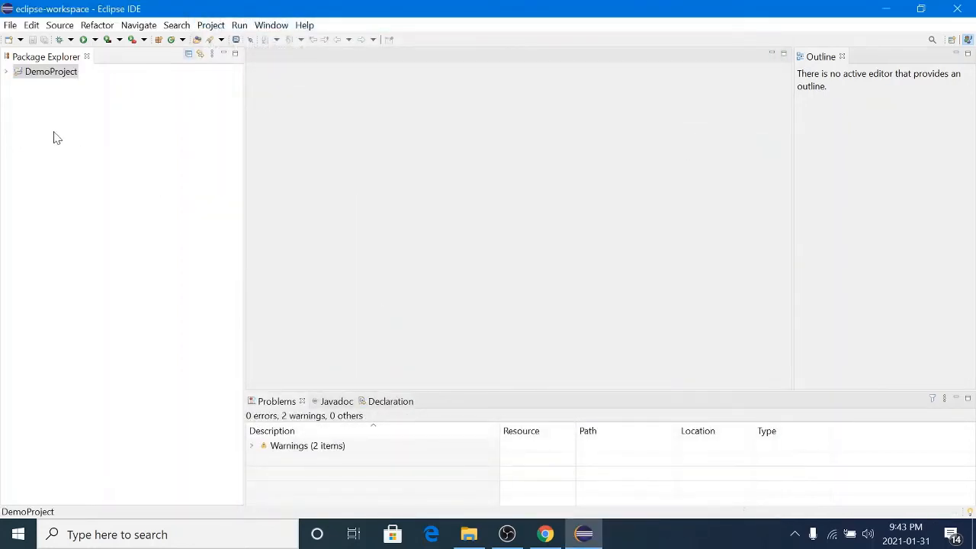
Expand DemoProject in the Package Explorer to reveal its source folder.
click(65, 87)
key(ctrl)
click(4, 76)
click(6, 73)
key(ctrl)
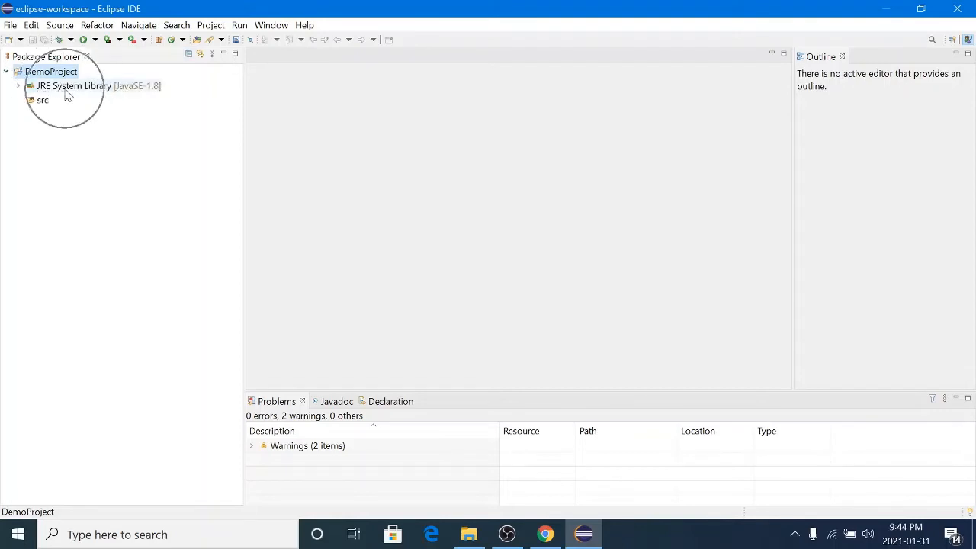
Create a public Java class named DemoClass in the src folder of DemoProject, using the default package.
click(48, 102)
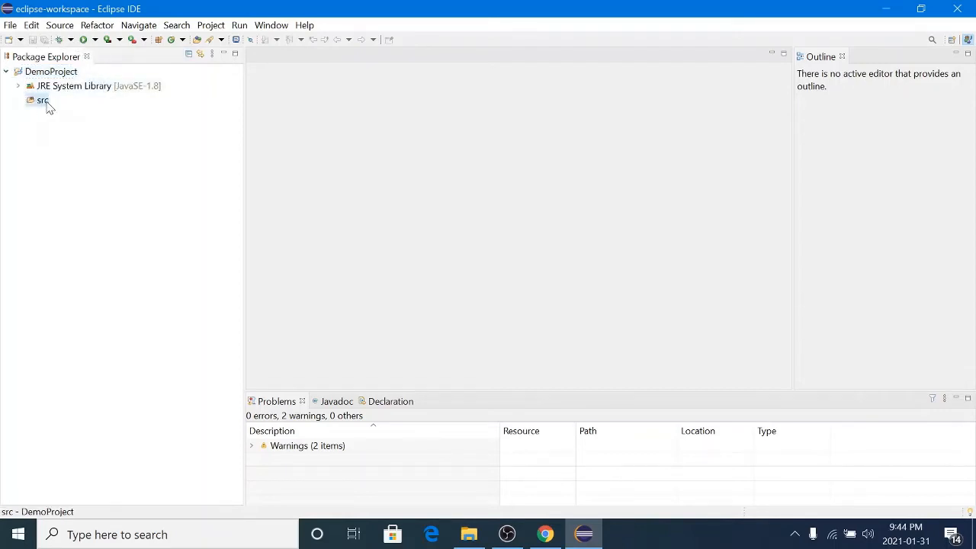
key(ctrl)
key(ctrl)
key(ctrl)
right_click(43, 107)
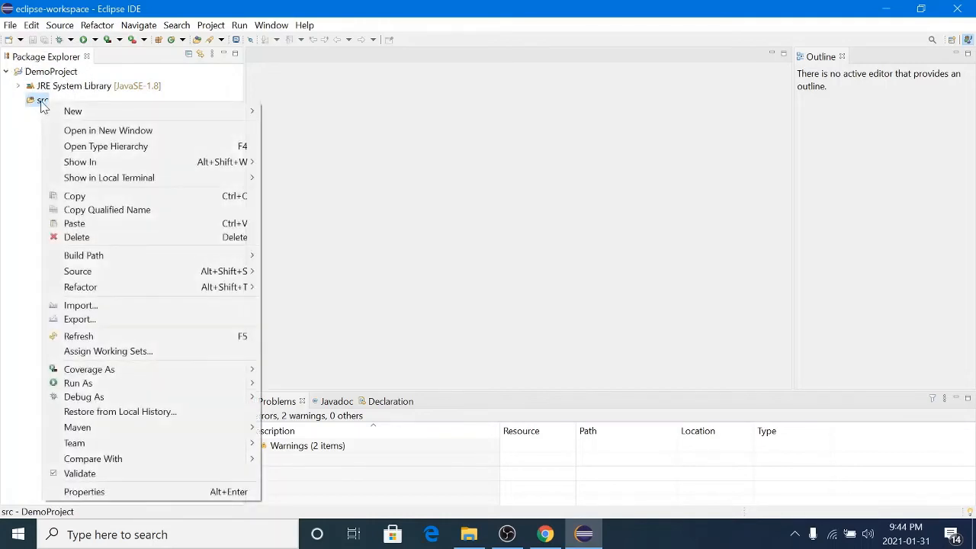
mouse_move(54, 111)
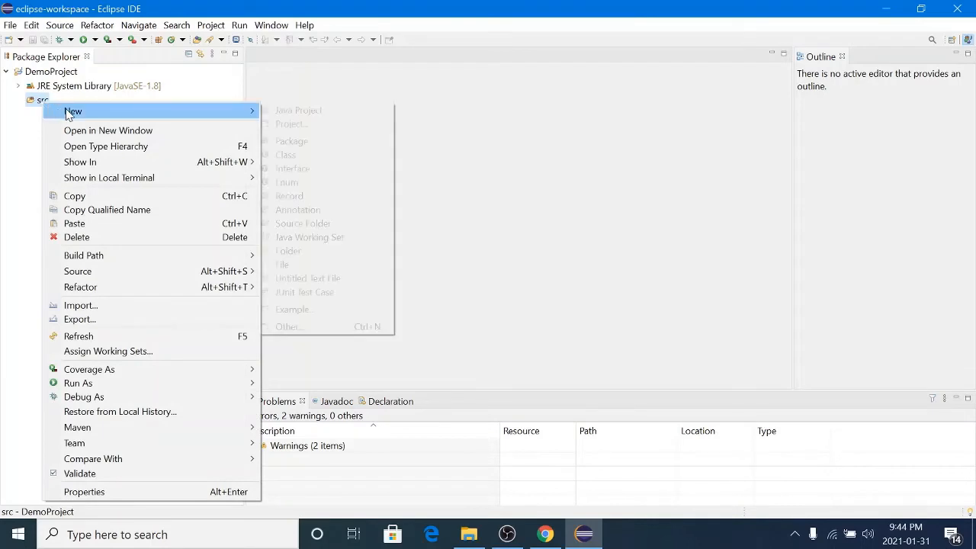
key(ctrl)
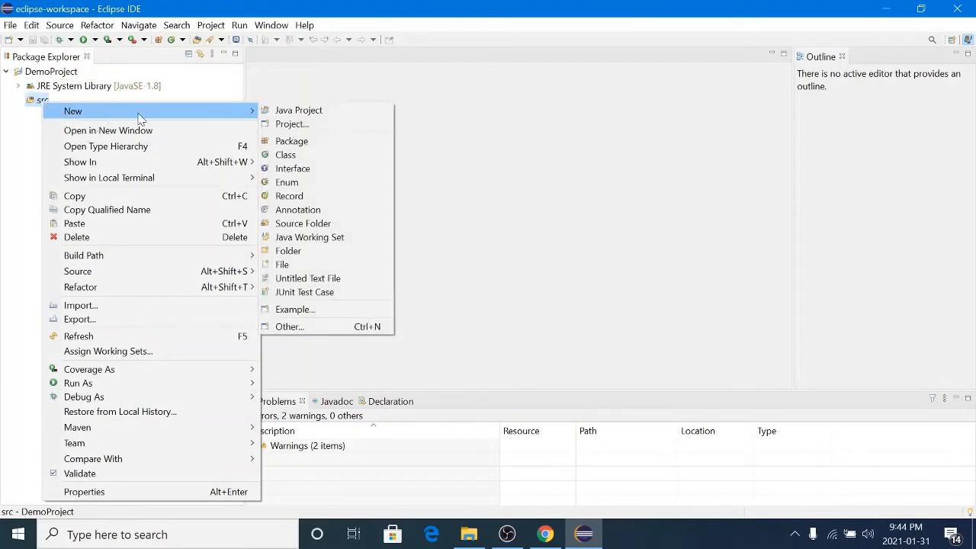
key(ctrl)
click(329, 157)
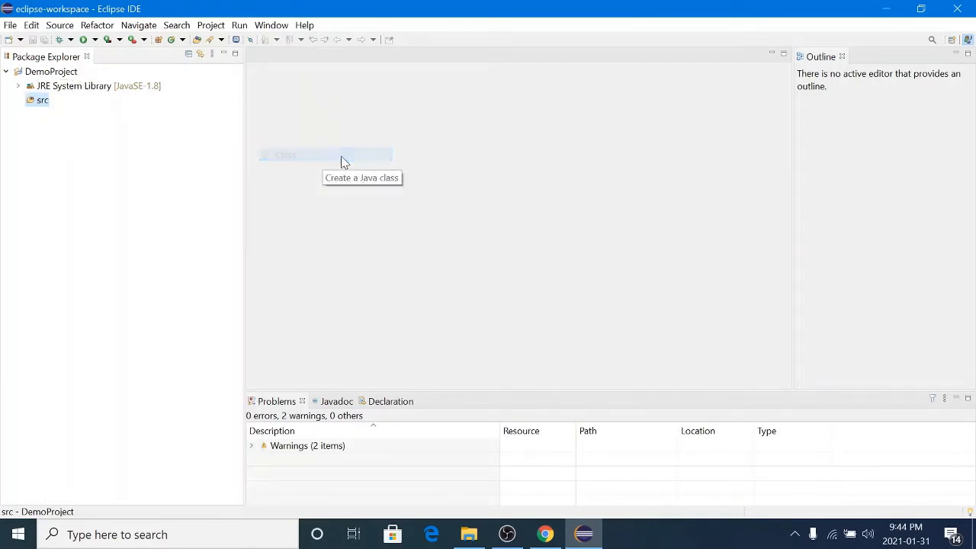
key(ctrl)
key(ctrl)
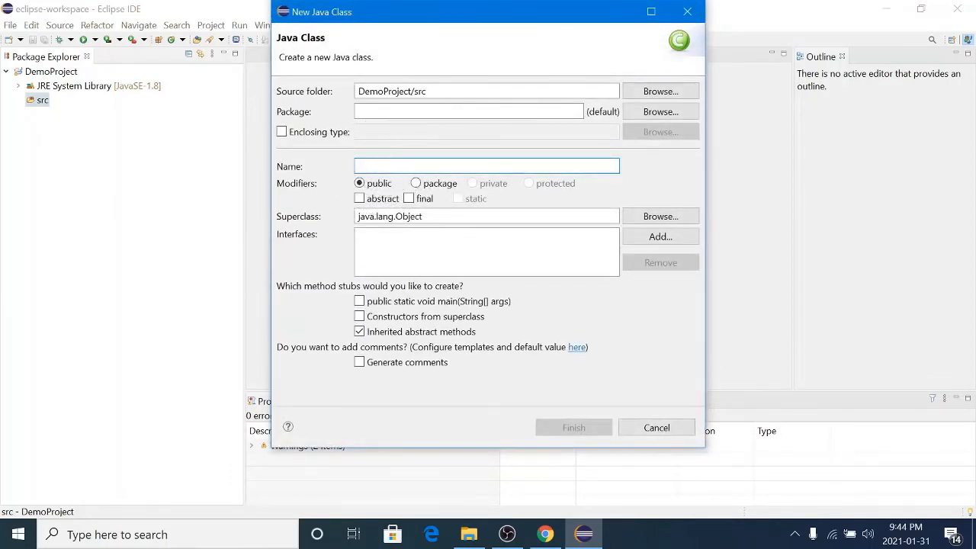
text(DemoClass)
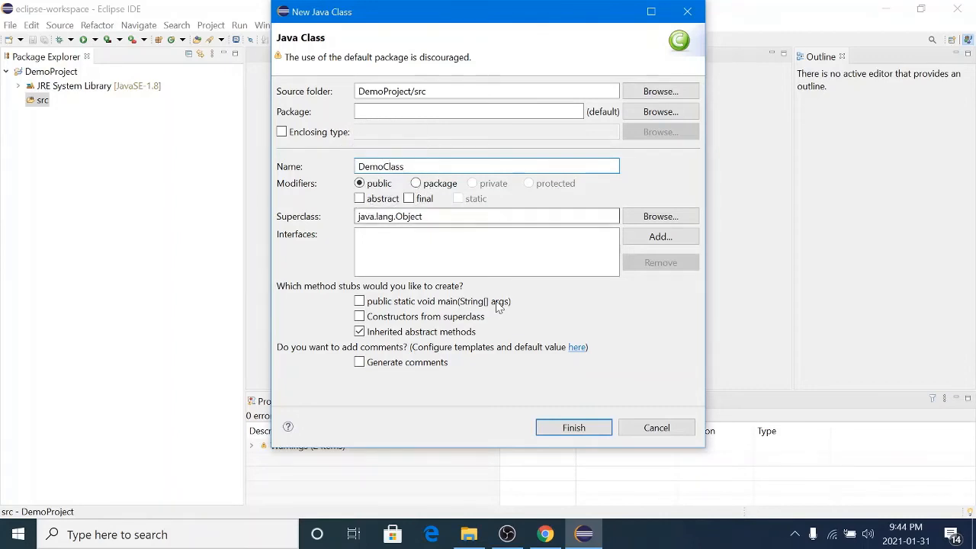
key(ctrl)
key(ctrl)
click(581, 431)
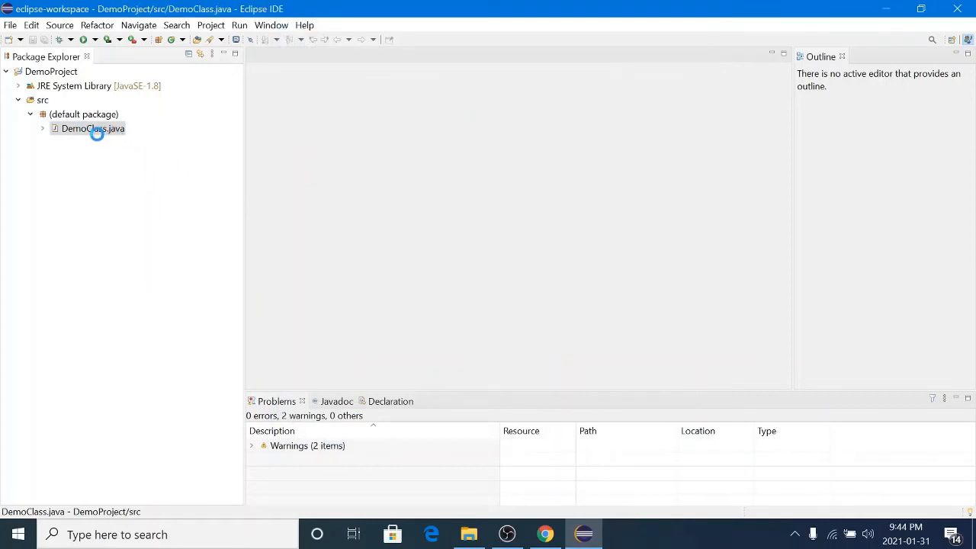
key(ctrl)
key(ctrl)
key(ctrl)
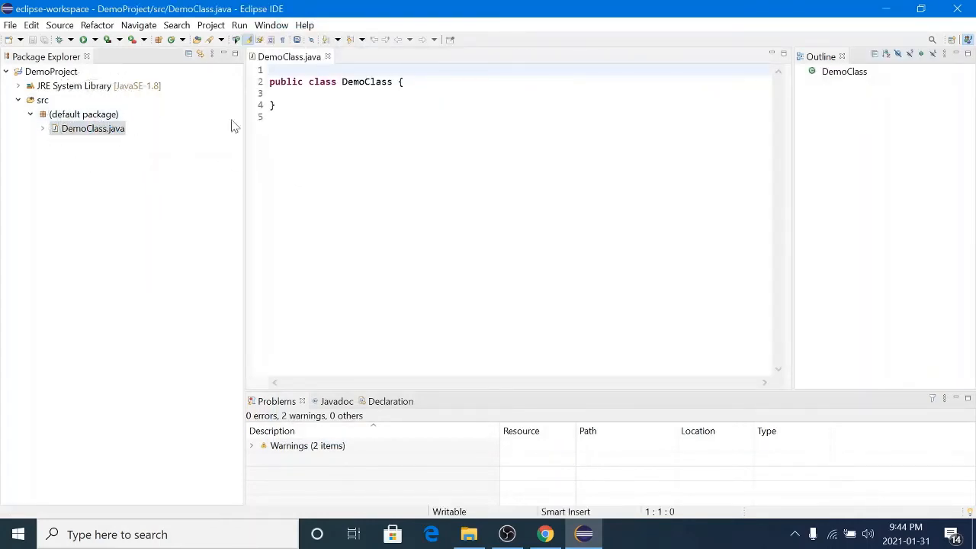
Add a public static void main(String[] args) method inside DemoClass using the main content-assist template.
click(416, 82)
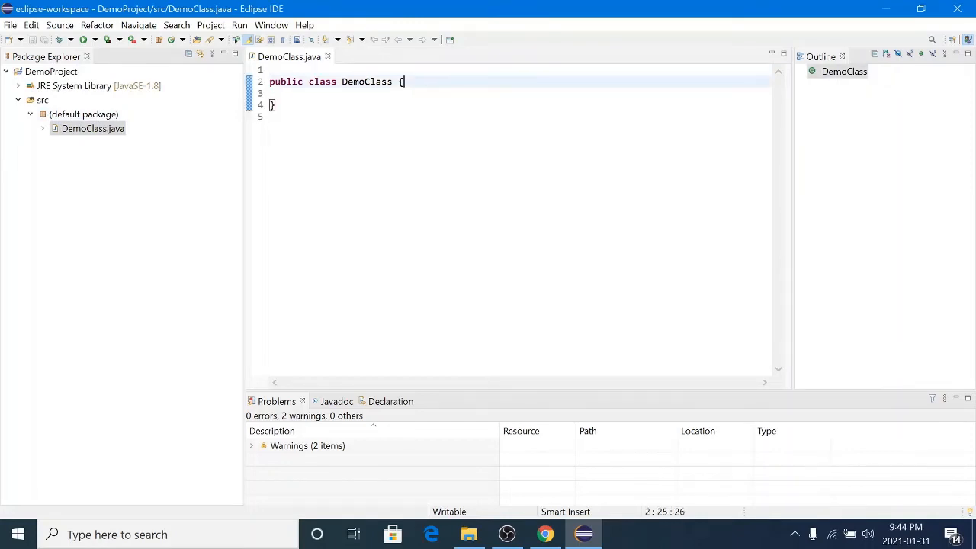
key(Return)
key(Return)
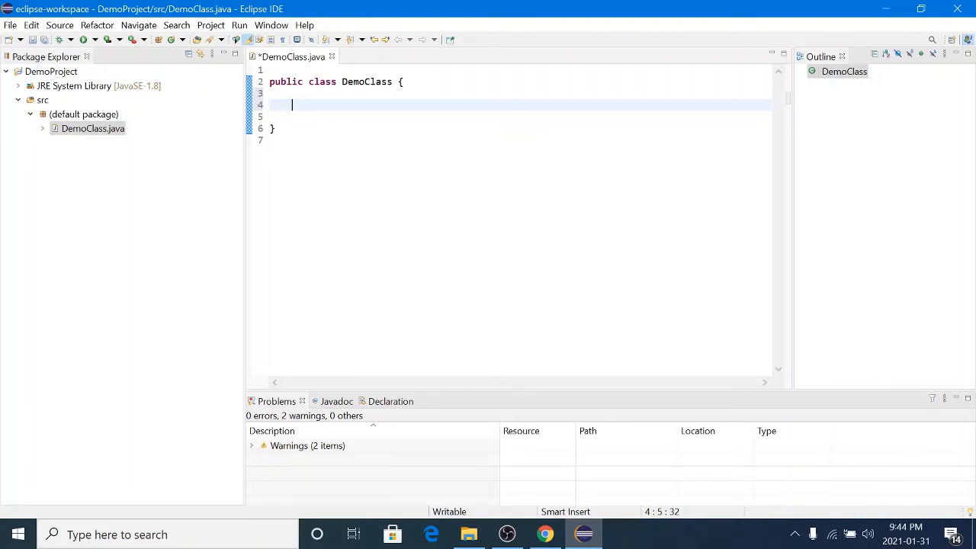
text(main)
key(ctrl+space)
key(Return)
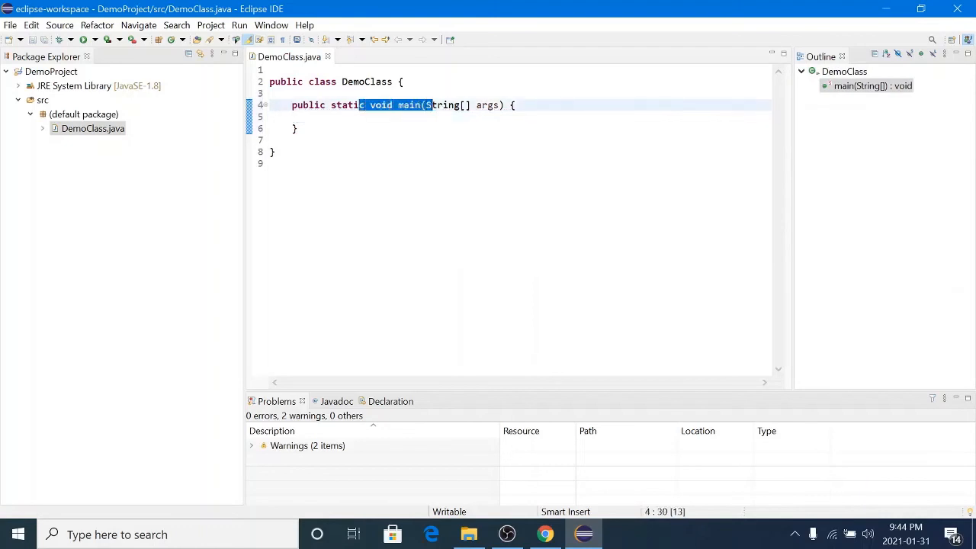
Insert an empty System.out.println() statement in the main method using content assist on "sys", and save the file.
text(sys)
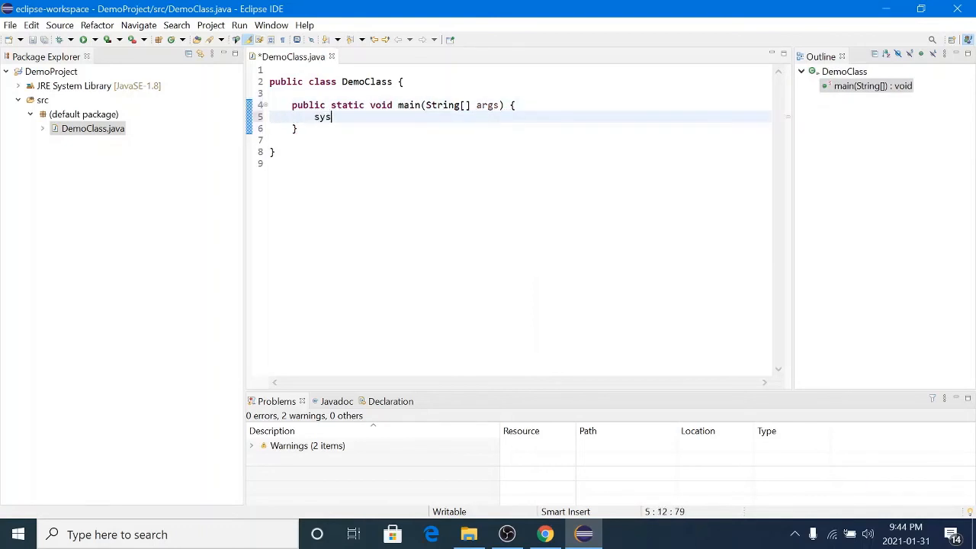
key(ctrl+space)
key(Down)
key(Return)
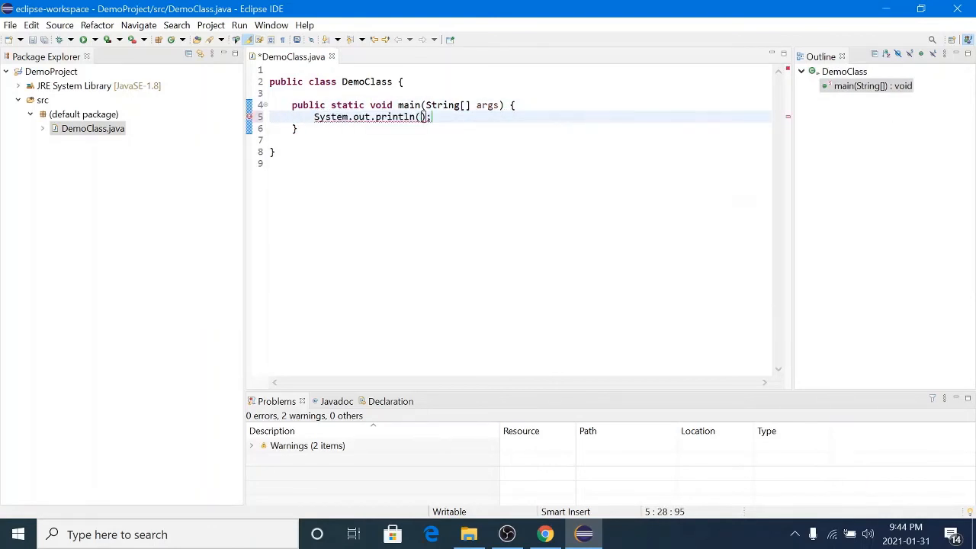
key(ctrl+s)
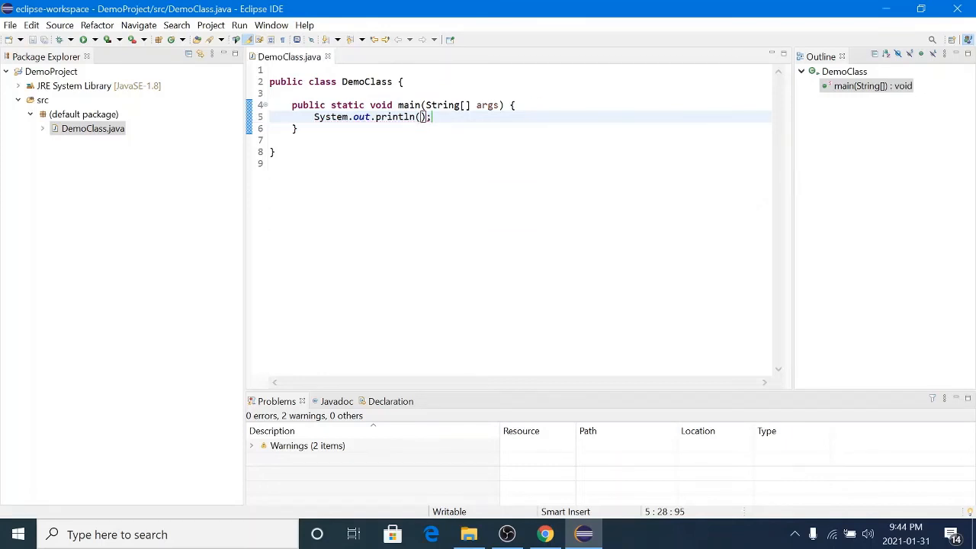
Enter the string "Demo execution" as the println argument and save DemoClass.java.
drag(314, 117, 416, 116)
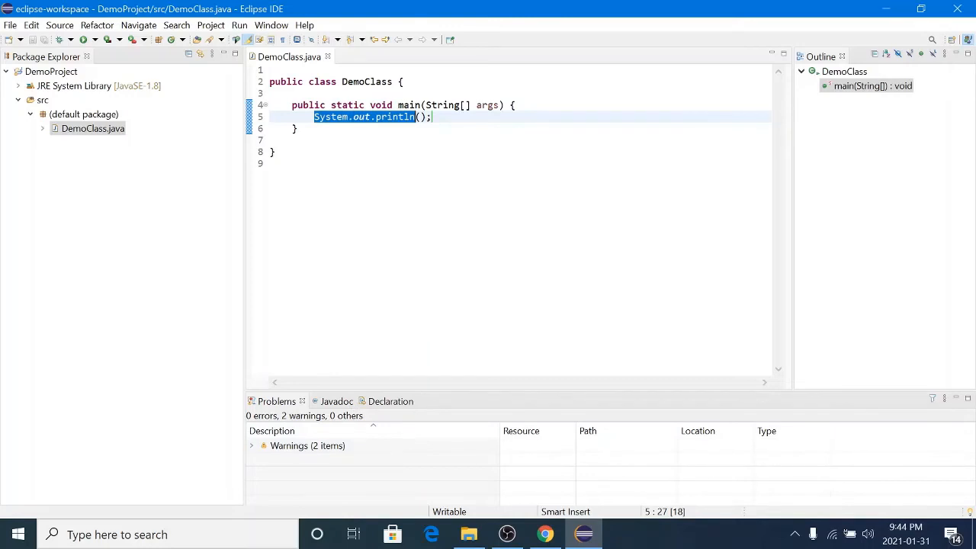
click(420, 116)
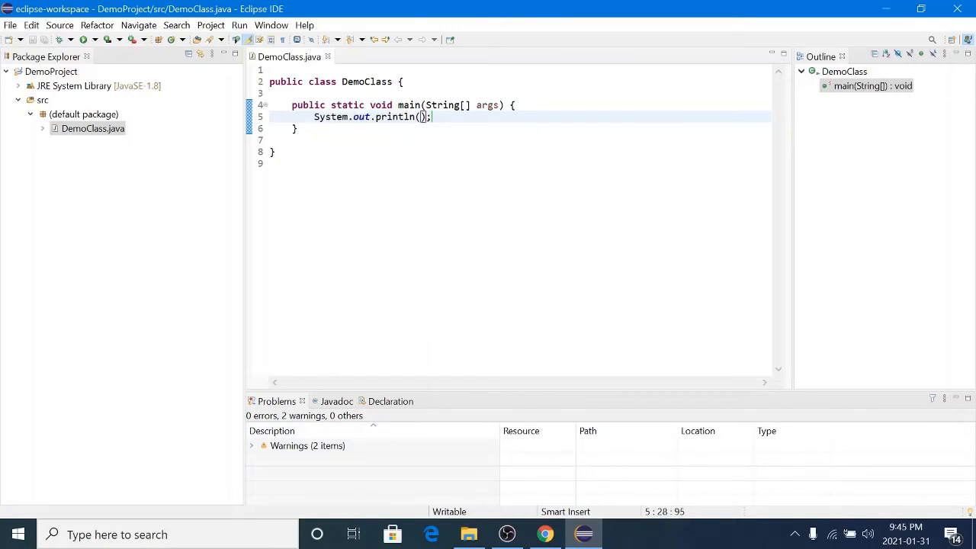
text(")
text(Demo ex)
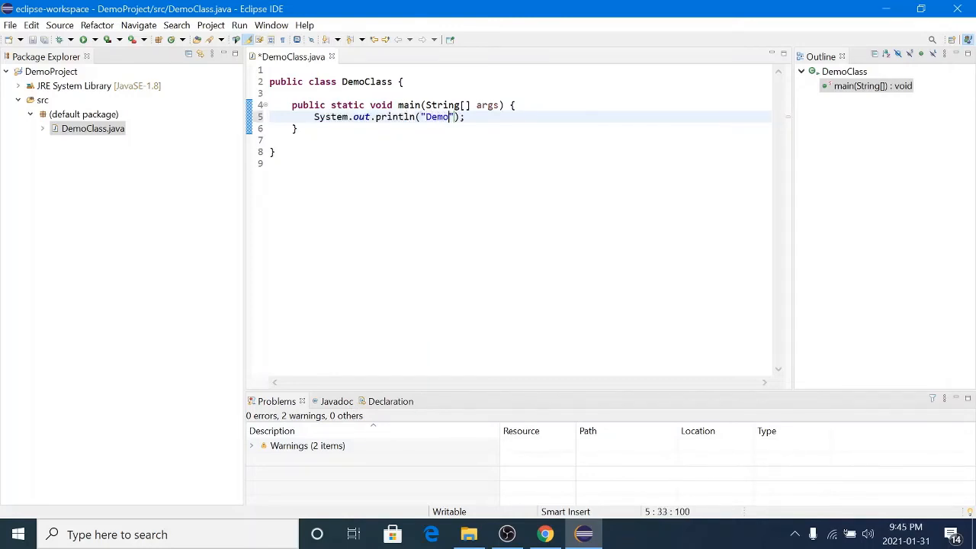
text(ecution)
key(ctrl+s)
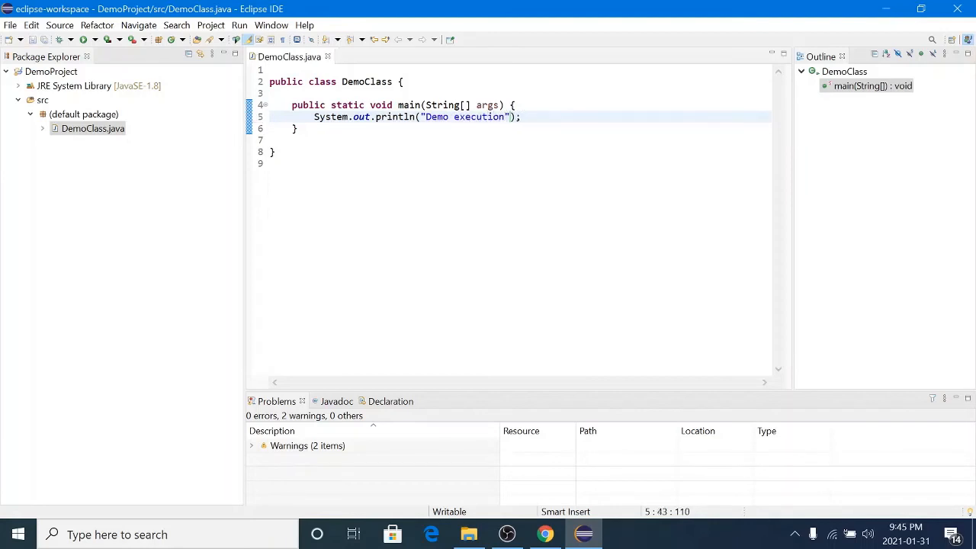
Run DemoClass.java as a Java Application from the Package Explorer.
key(ctrl)
click(102, 132)
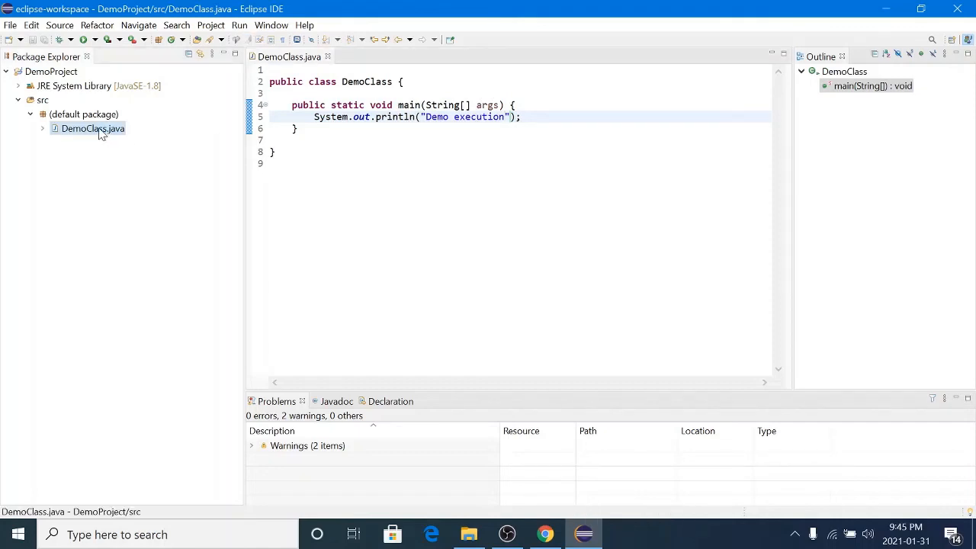
key(ctrl)
right_click(102, 134)
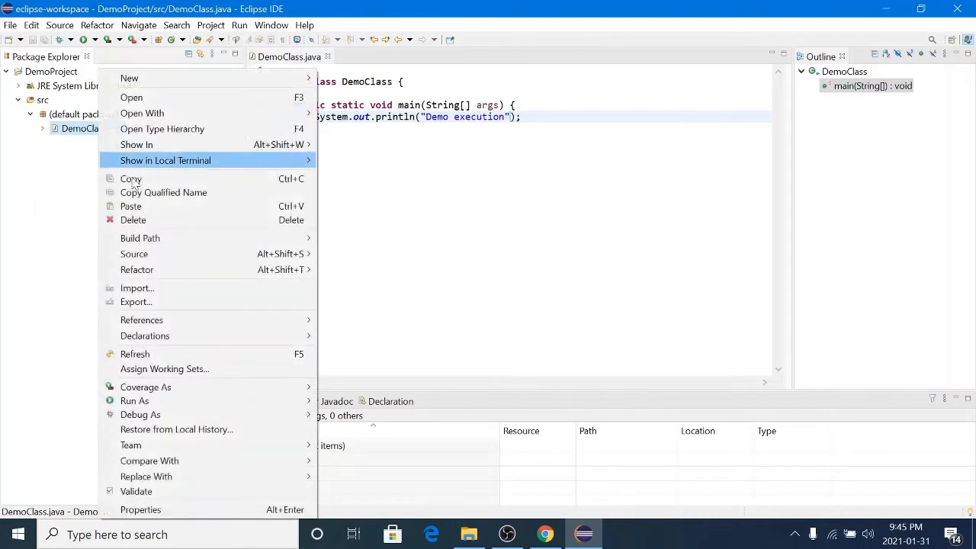
mouse_move(189, 399)
key(ctrl)
key(ctrl)
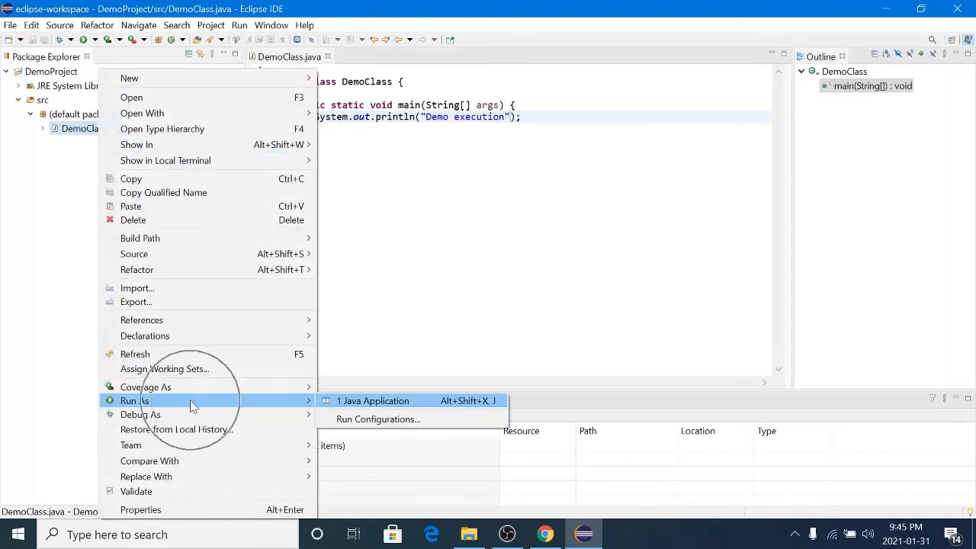
key(ctrl)
click(372, 402)
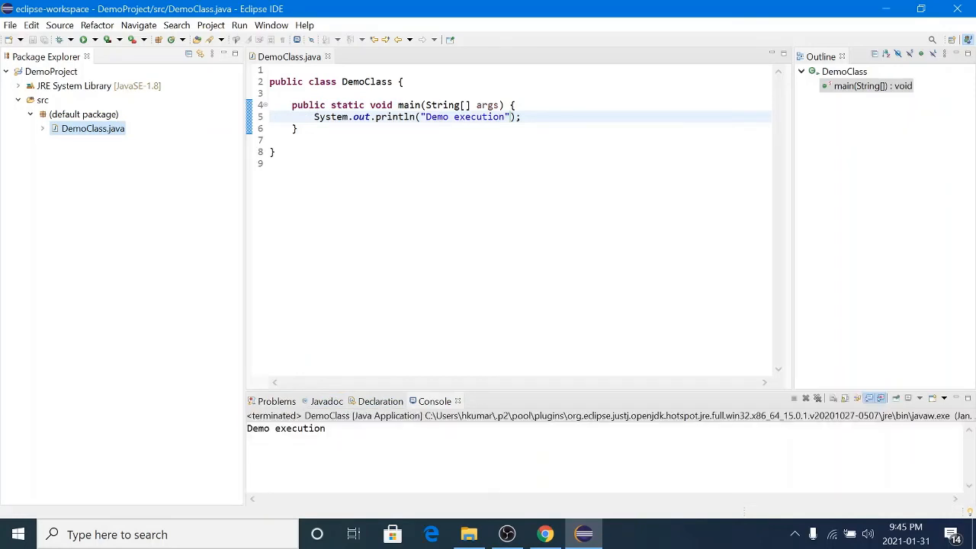
key(ctrl)
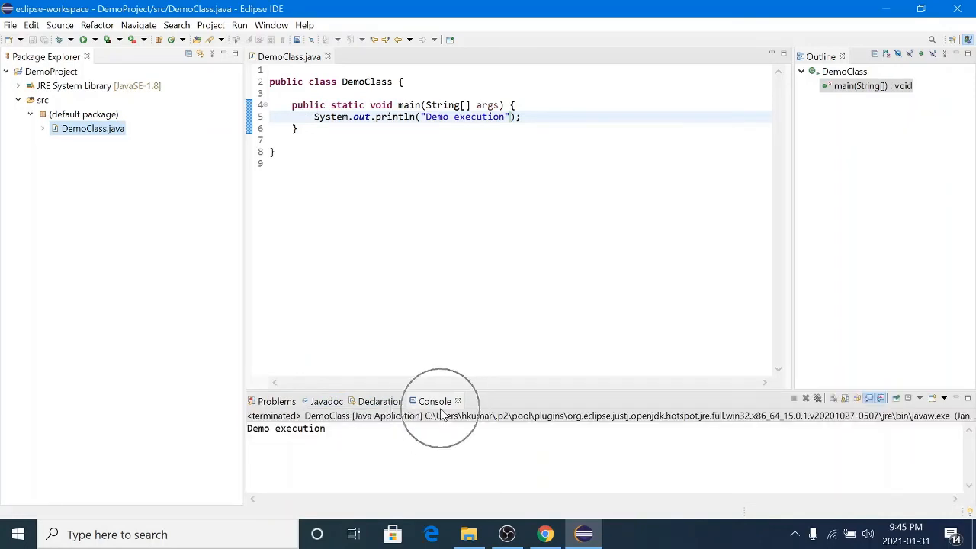
key(ctrl)
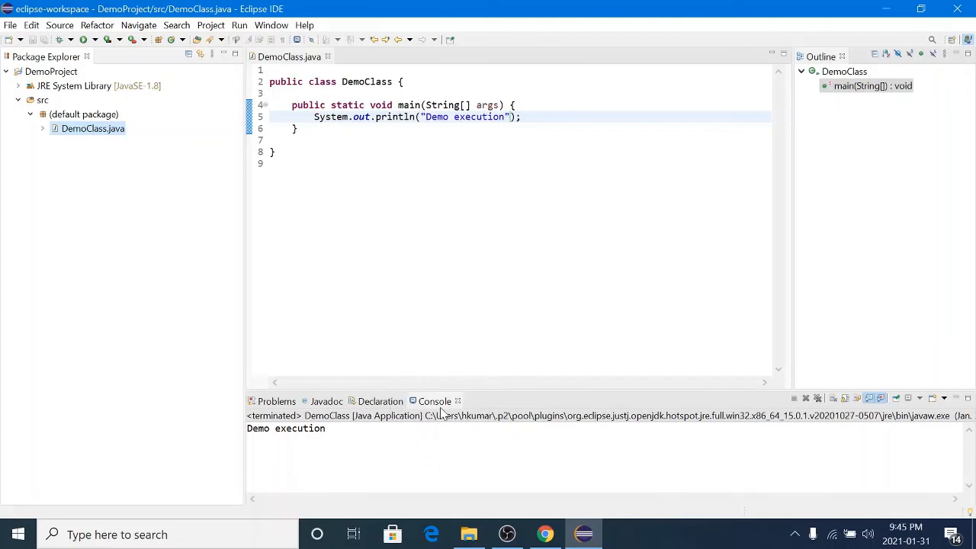
key(ctrl)
key(ctrl)
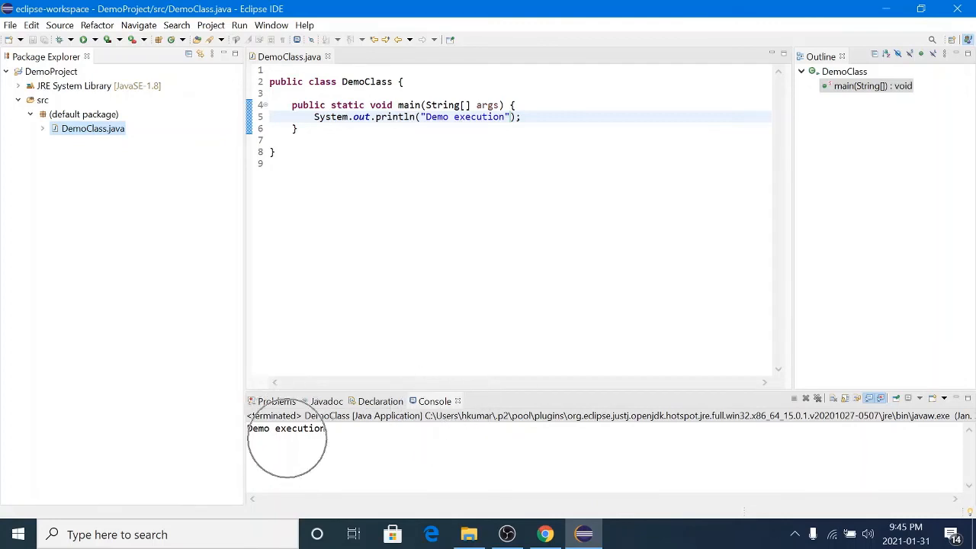
key(ctrl)
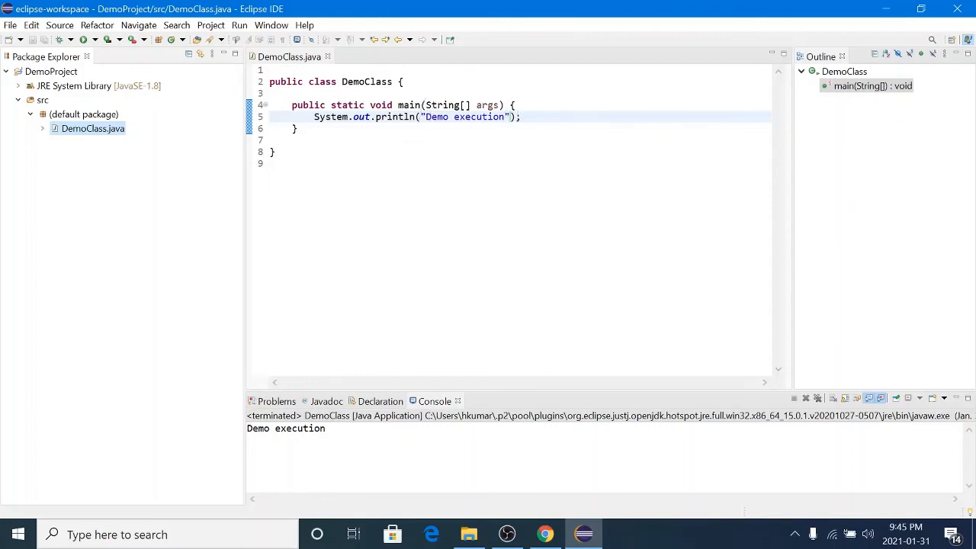
key(ctrl)
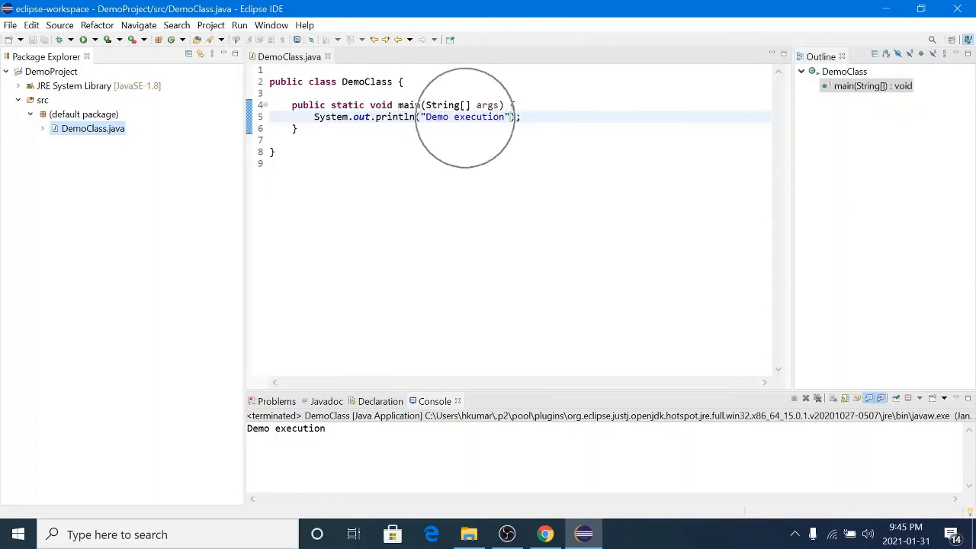
key(ctrl)
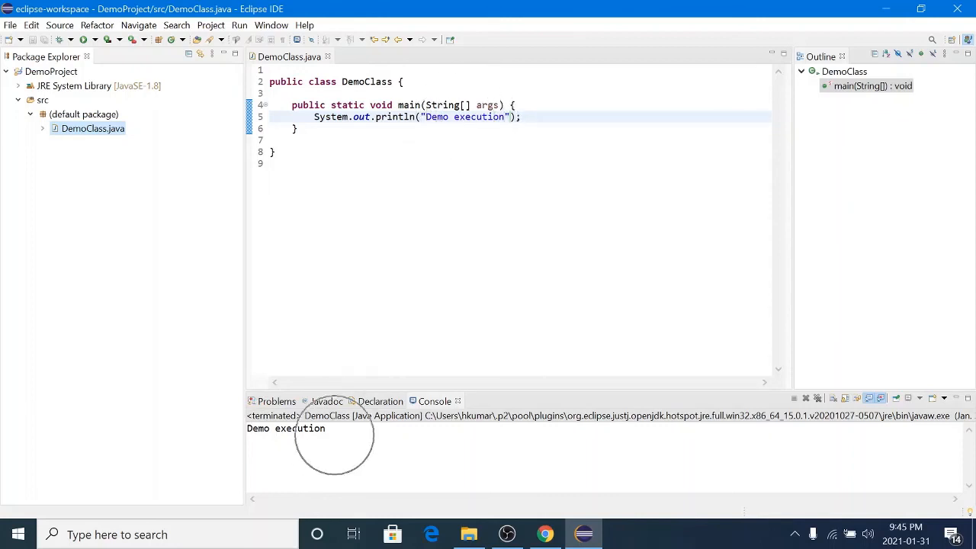
key(ctrl)
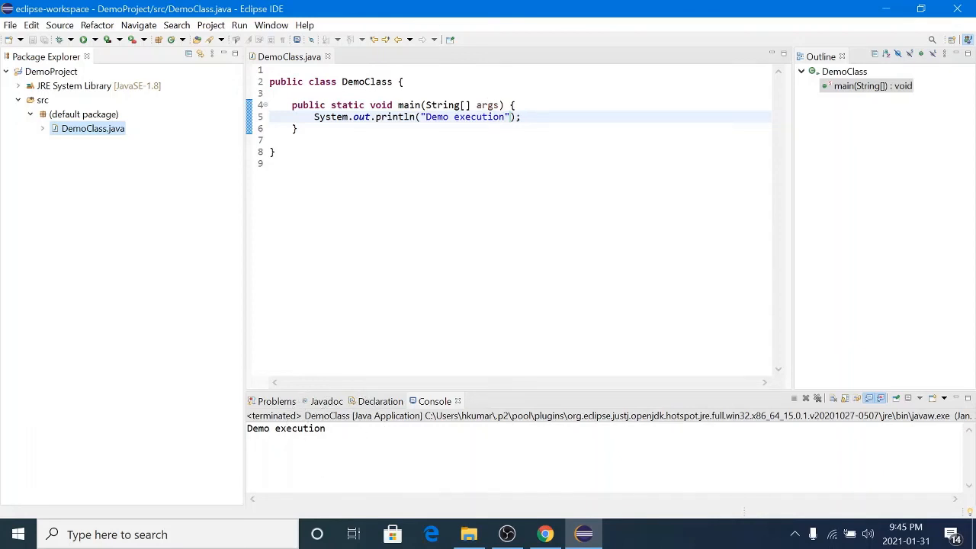
Create a new public Java class named Demo2 in the default package of DemoProject's src folder.
click(59, 115)
right_click(59, 115)
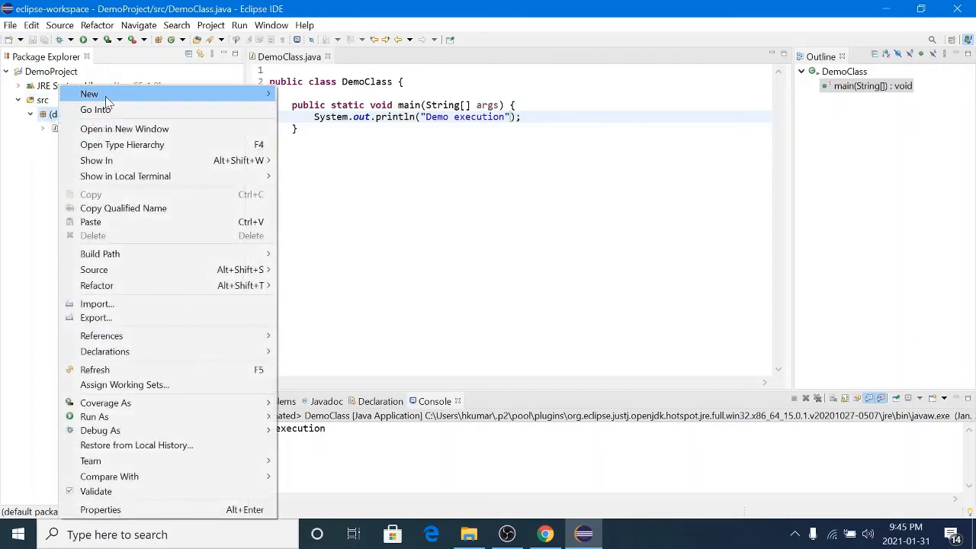
mouse_move(110, 95)
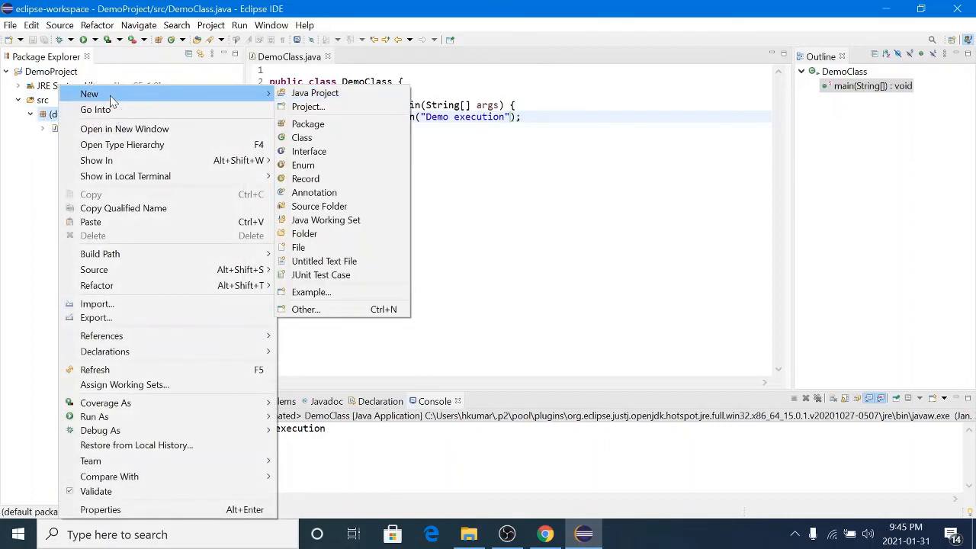
click(309, 137)
text(Demo2)
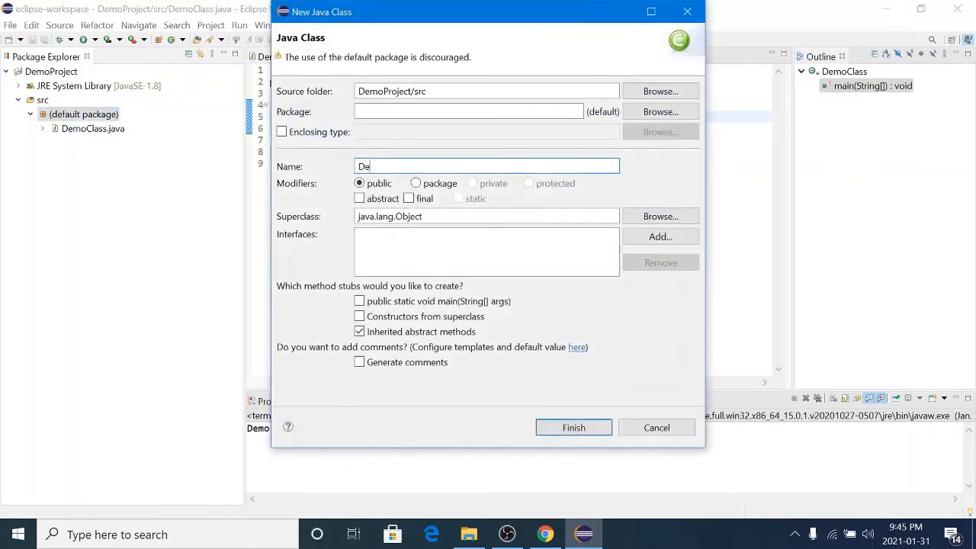
click(573, 428)
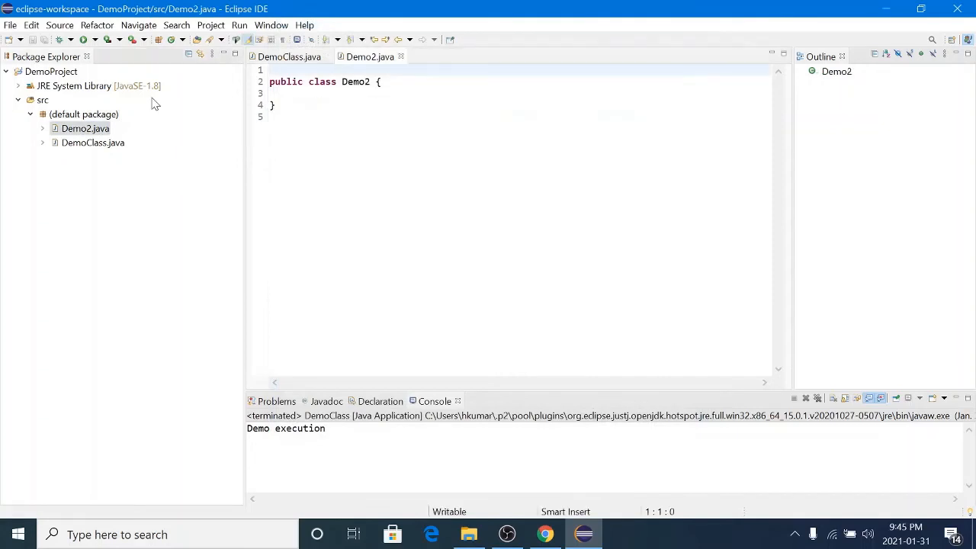